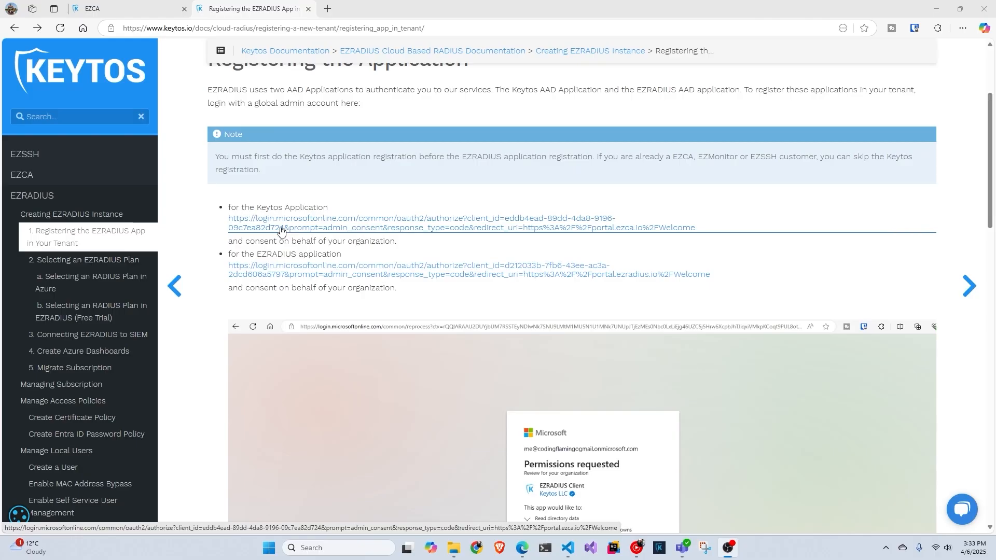
- Grant organization-wide admin consent for the Keytos Client app with the admin account, then close the EZCA tab
{"action": "middle_click", "coordinate": [281, 232]}
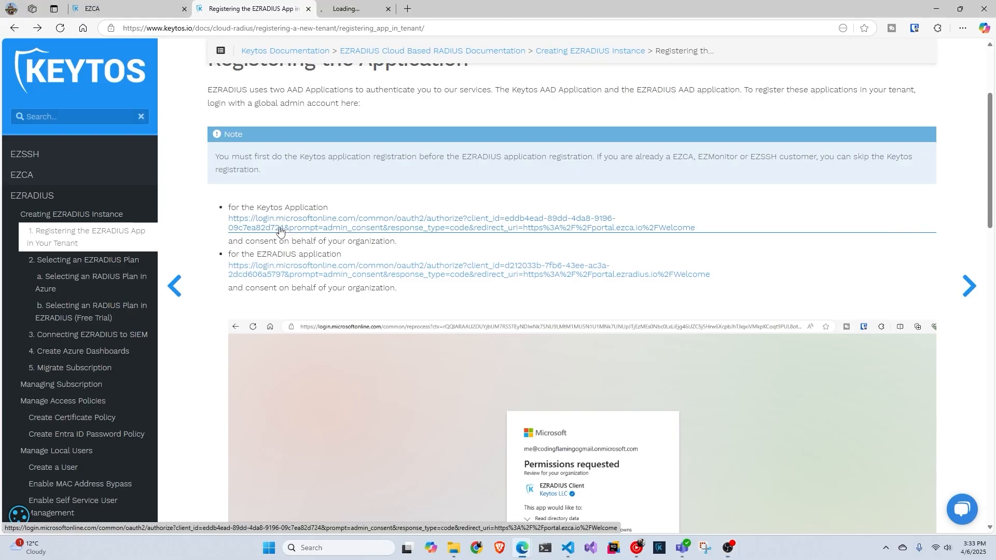
{"action": "left_click", "coordinate": [352, 8]}
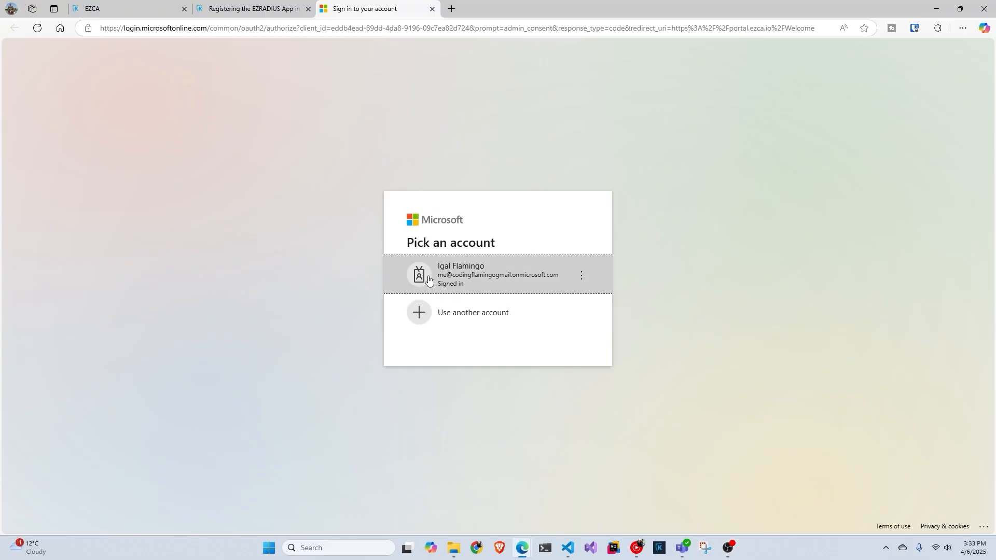
{"action": "left_click", "coordinate": [542, 288]}
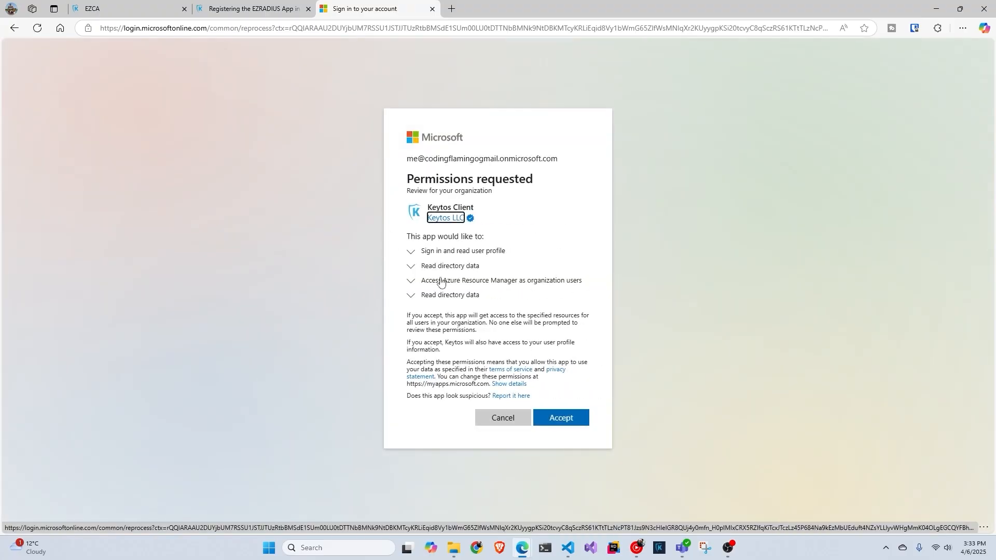
{"action": "left_click", "coordinate": [564, 422]}
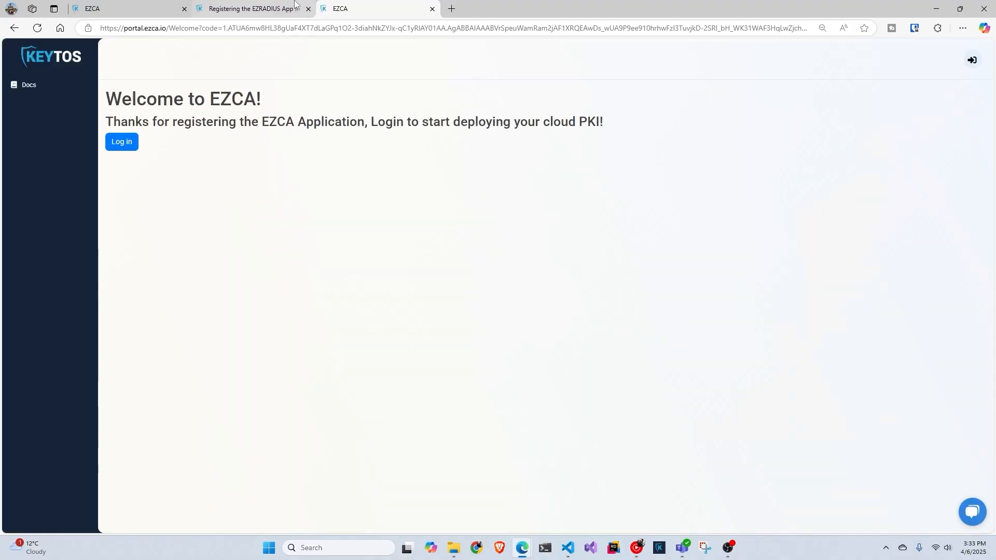
{"action": "left_click", "coordinate": [432, 8]}
- Accept the EZRADIUS Client permissions with the admin account and close the EZRADIUS welcome tab
{"action": "left_click", "coordinate": [345, 274]}
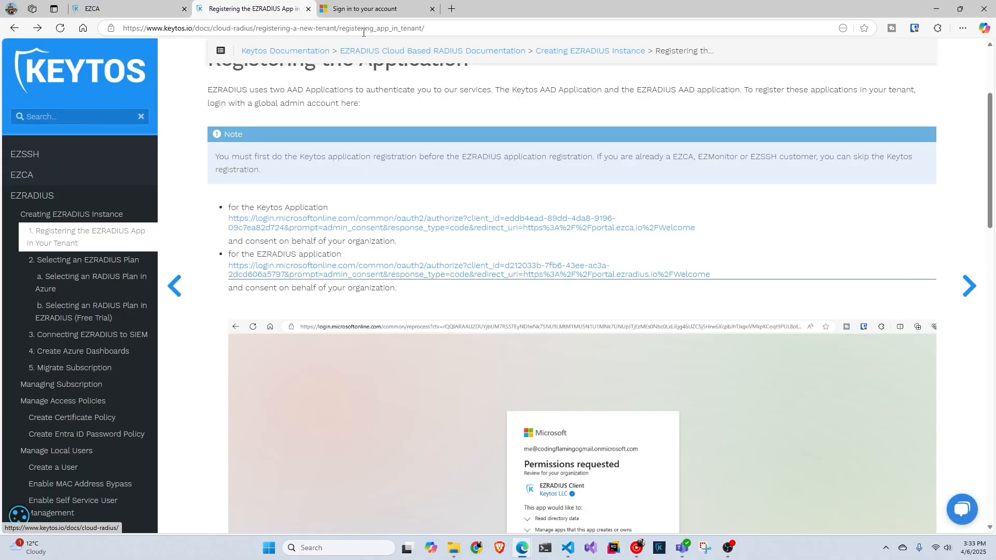
{"action": "left_click", "coordinate": [482, 291]}
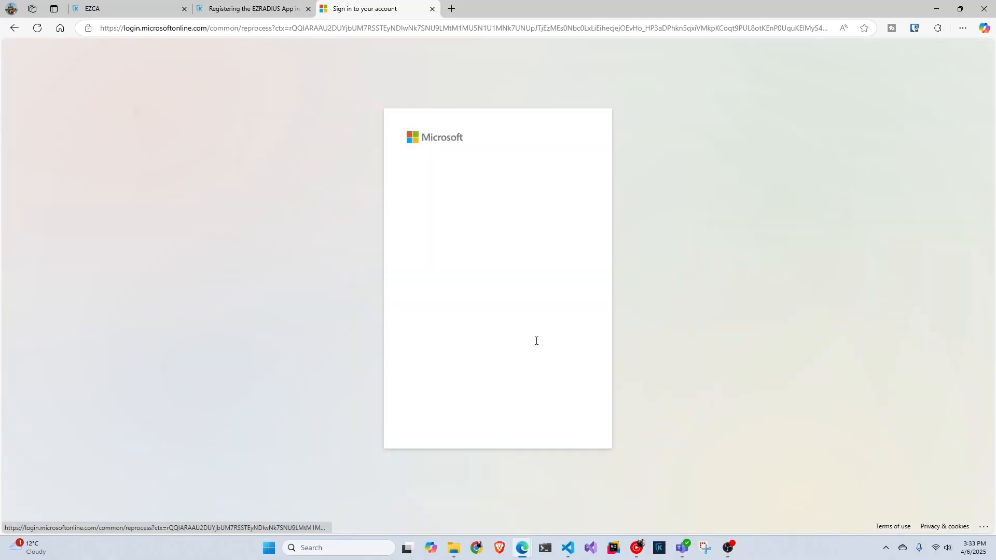
{"action": "left_click", "coordinate": [562, 425]}
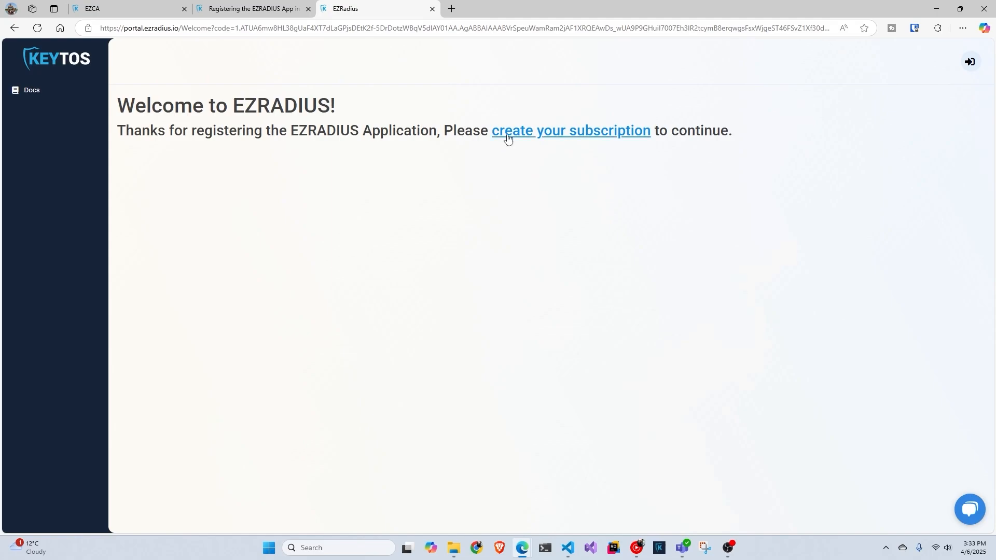
{"action": "left_click", "coordinate": [432, 9]}
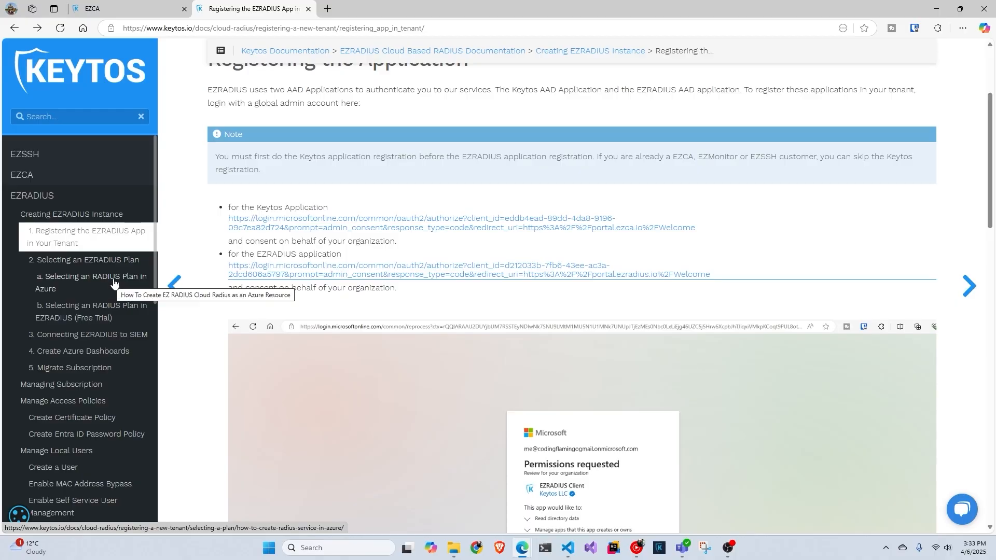
- Go to the Azure portal (portal.azure.com) in a new browser tab
{"action": "left_click", "coordinate": [328, 9]}
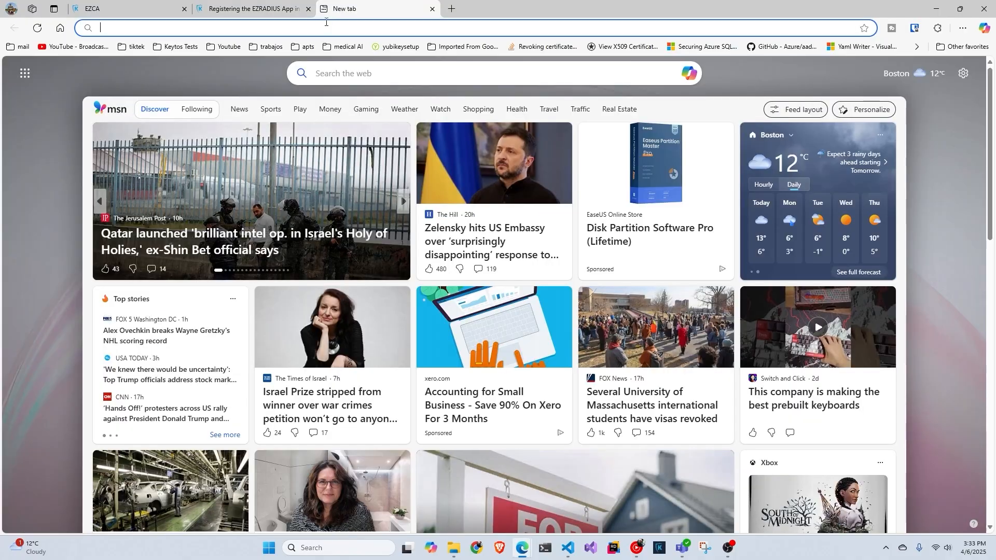
{"action": "type", "text": "portal.azure.com"}
{"action": "key", "text": "Return"}
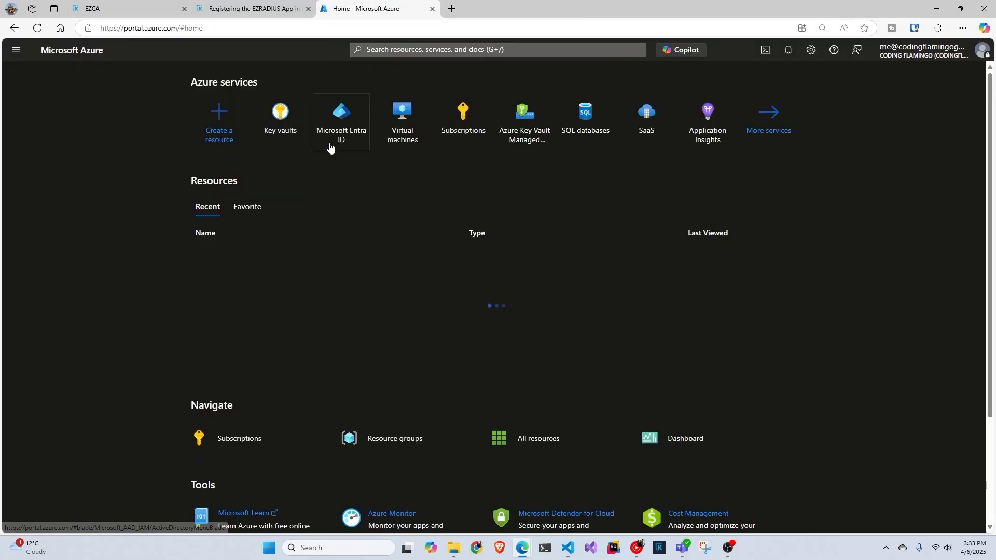
- Search the Marketplace for 'ezradius' and open the EZ RADIUS product page
{"action": "left_click", "coordinate": [225, 132]}
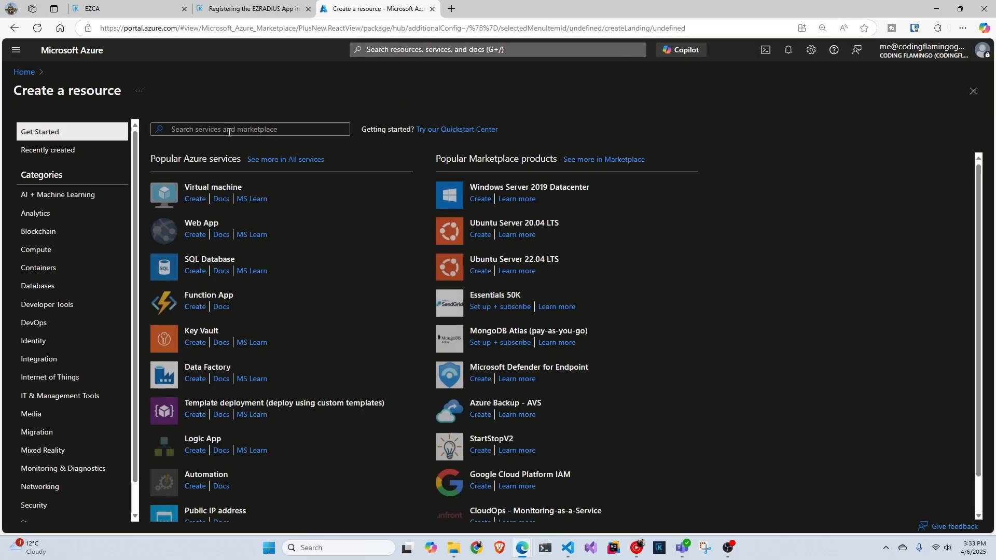
{"action": "type", "text": "ezradius"}
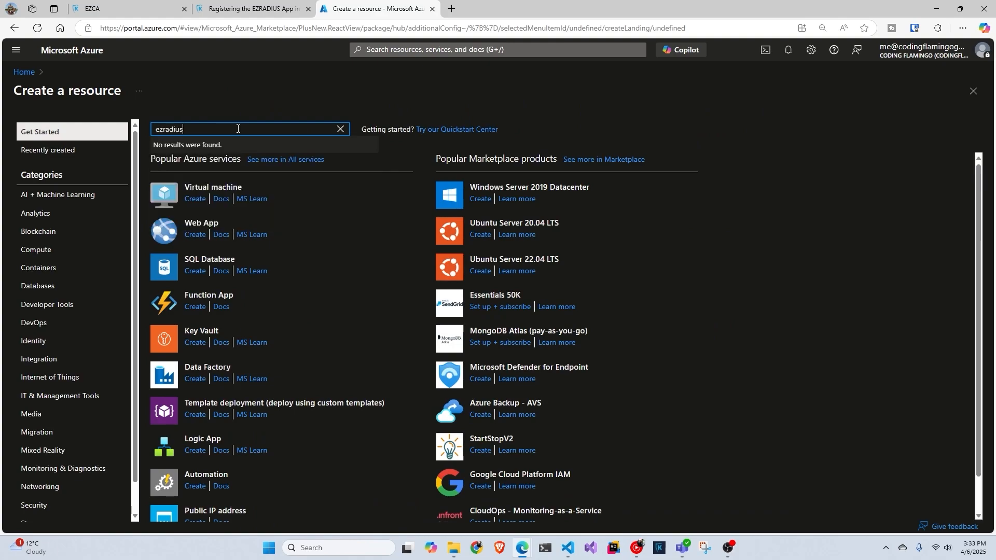
{"action": "key", "text": "Return"}
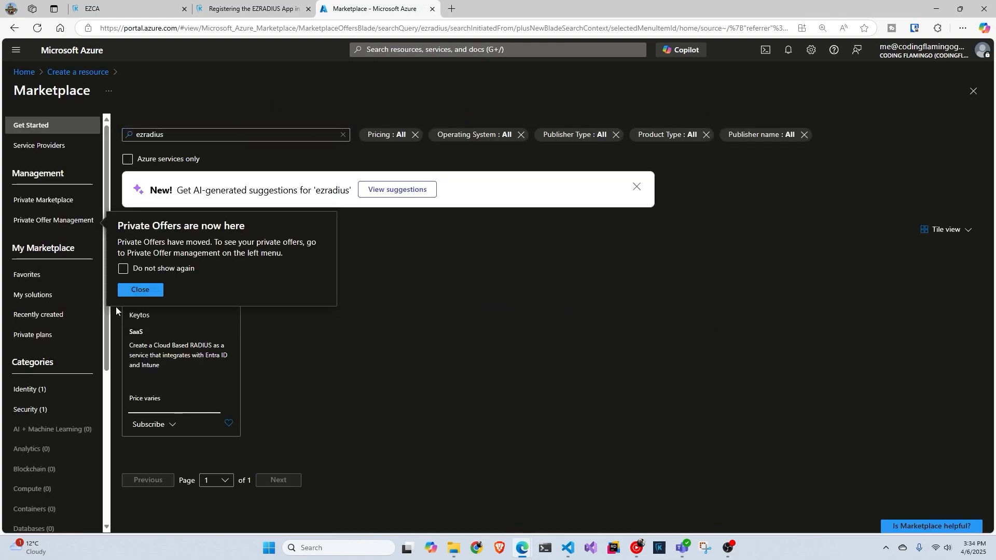
{"action": "left_click", "coordinate": [154, 292]}
{"action": "left_click", "coordinate": [192, 360]}
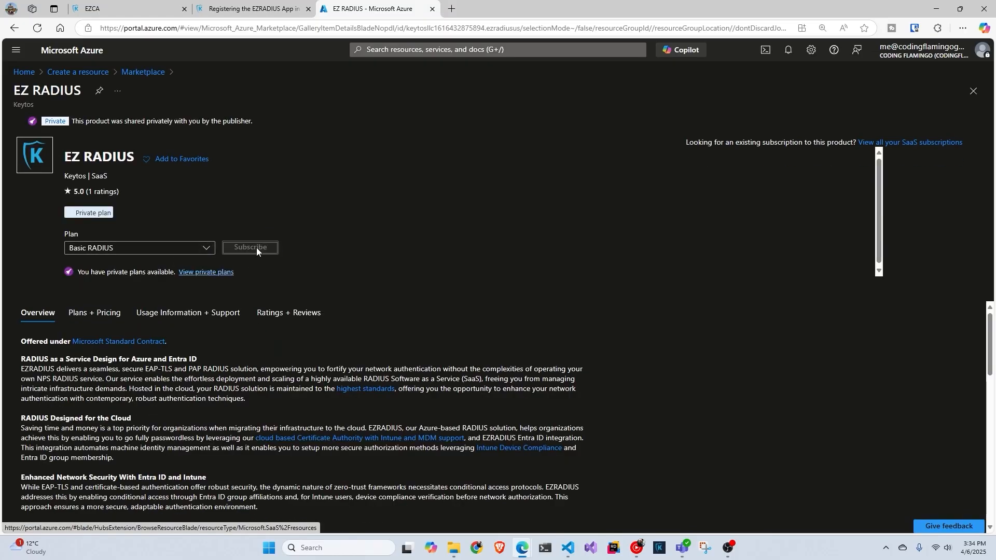
- Start a Basic RADIUS subscription named videoezradius in the test resource group
{"action": "left_click", "coordinate": [257, 248]}
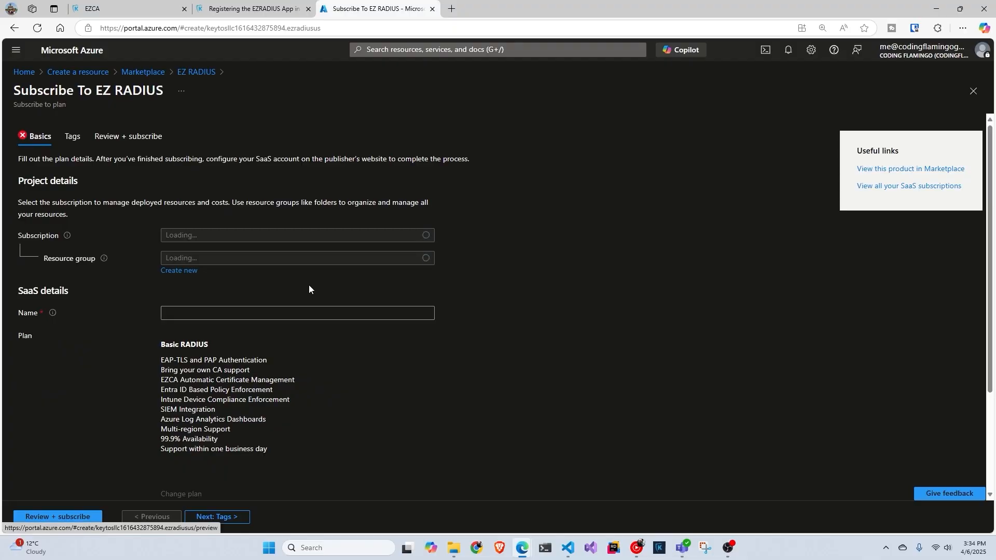
{"action": "left_click", "coordinate": [305, 311]}
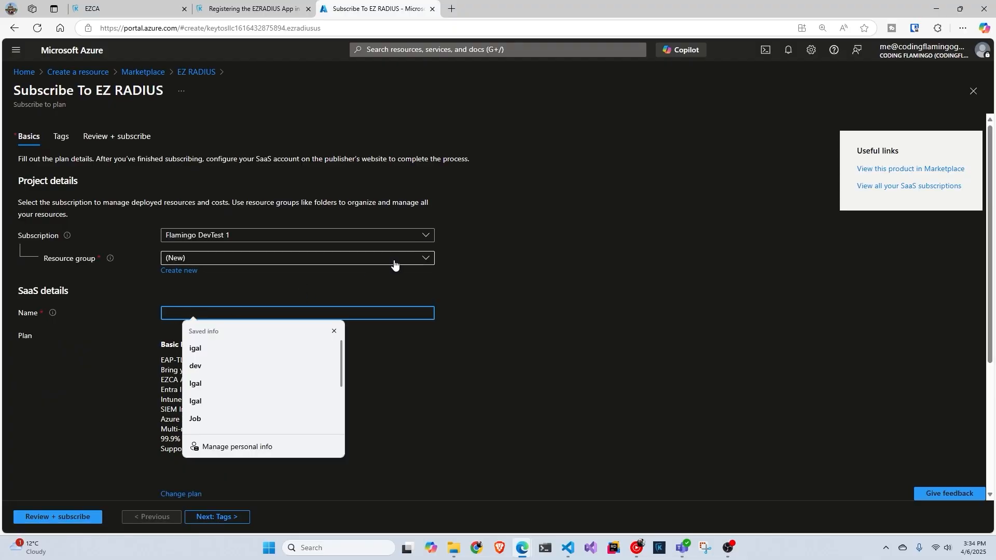
{"action": "type", "text": "vid"}
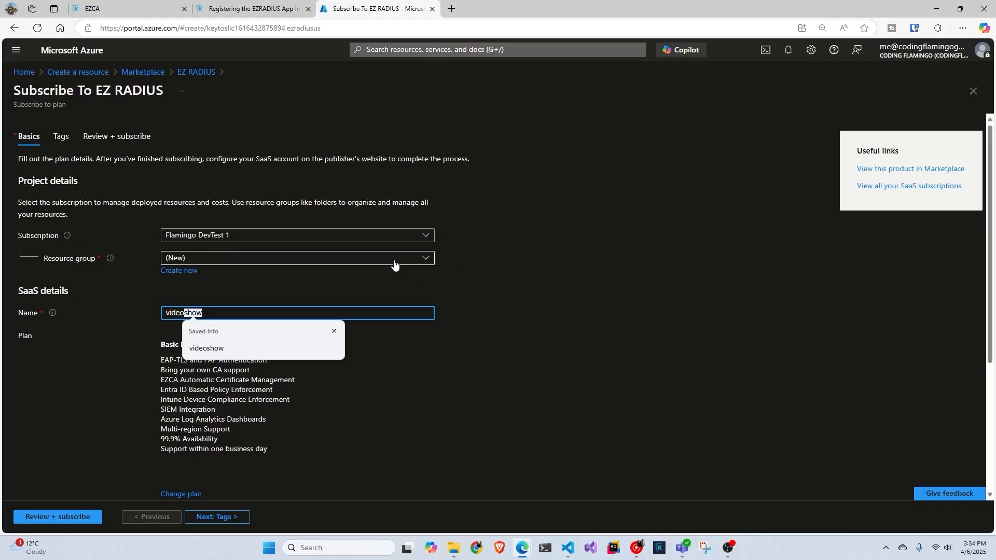
{"action": "type", "text": "eoezradius"}
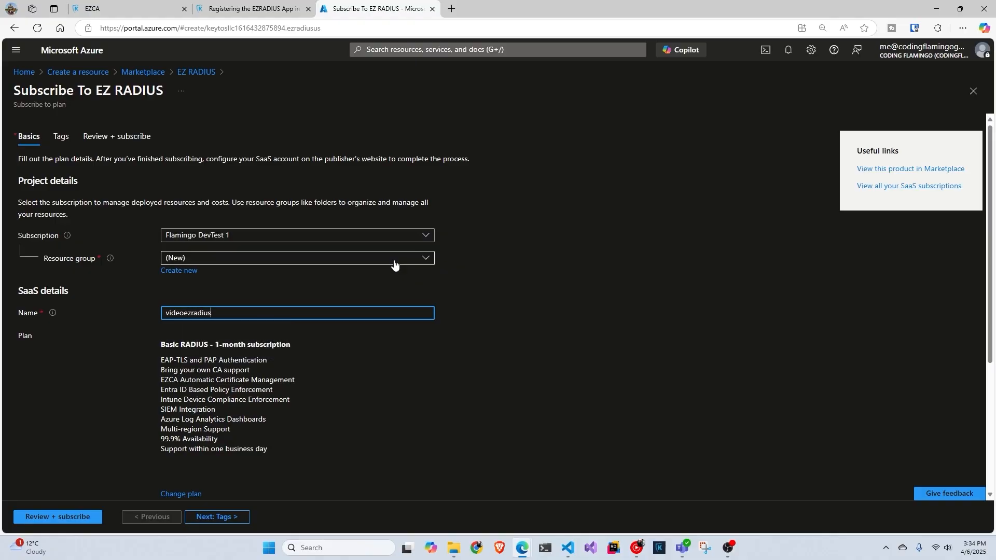
{"action": "left_click", "coordinate": [329, 261]}
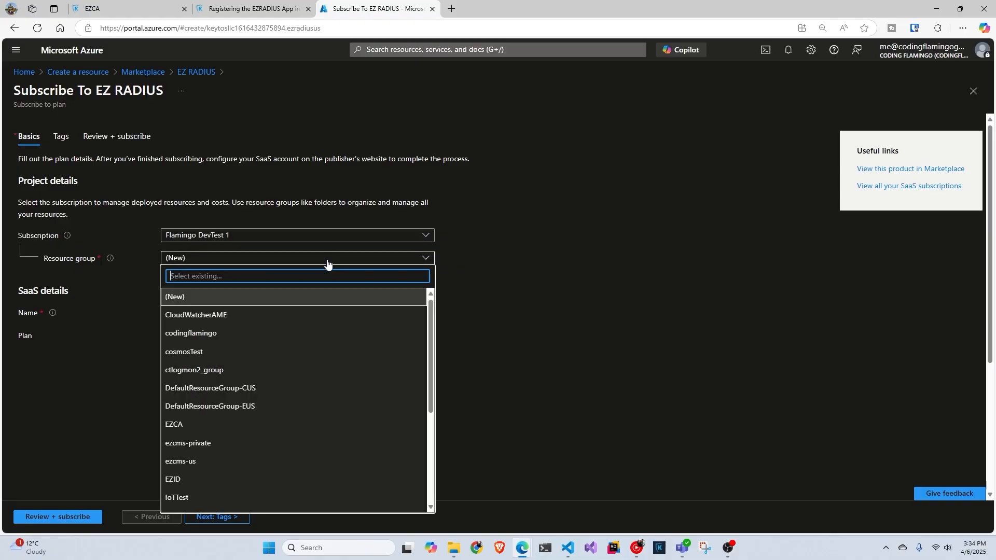
{"action": "scroll", "coordinate": [269, 394], "scroll_direction": "down", "scroll_amount": 3}
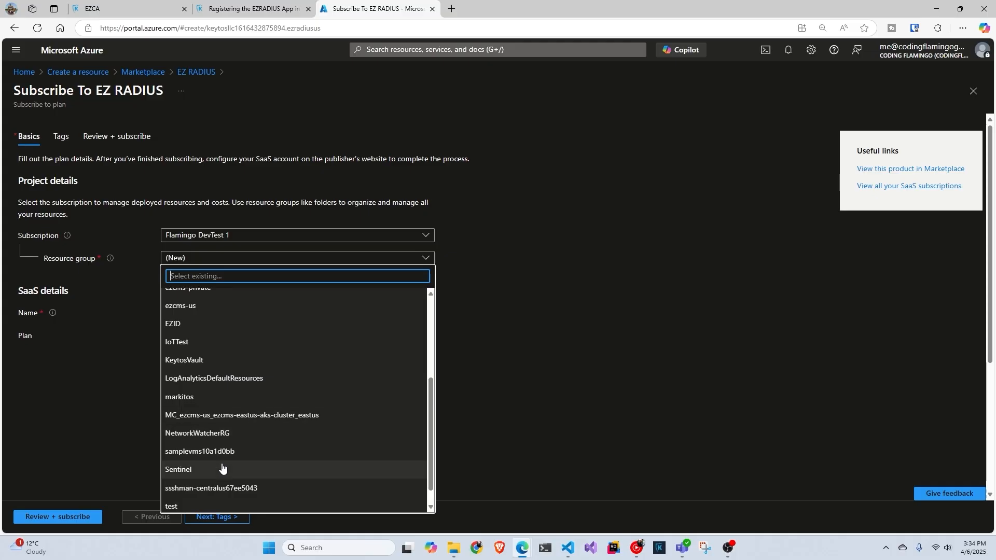
{"action": "left_click", "coordinate": [209, 505]}
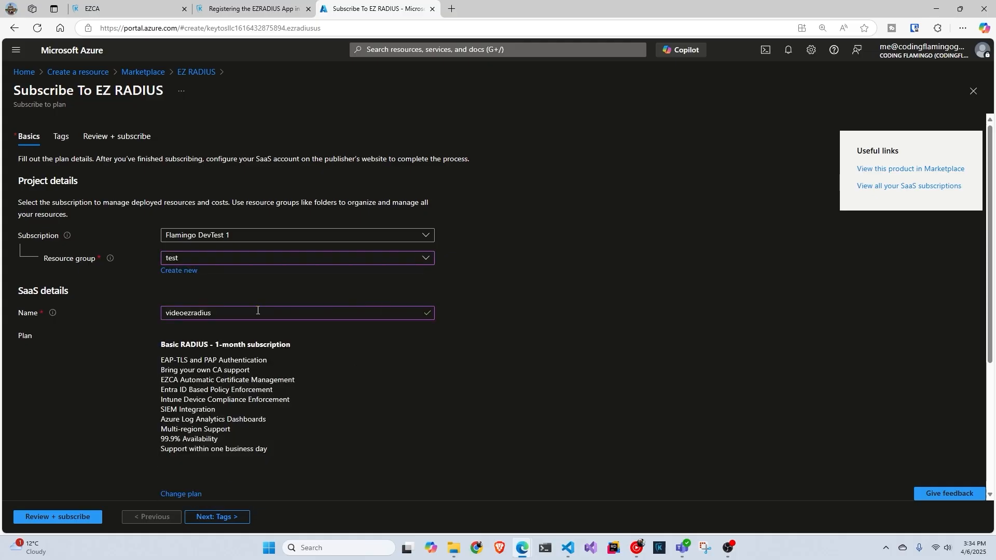
- Review and confirm the videoezradius EZ RADIUS subscription
{"action": "scroll", "coordinate": [262, 317], "scroll_direction": "down", "scroll_amount": 3}
{"action": "scroll", "coordinate": [298, 348], "scroll_direction": "down", "scroll_amount": 1}
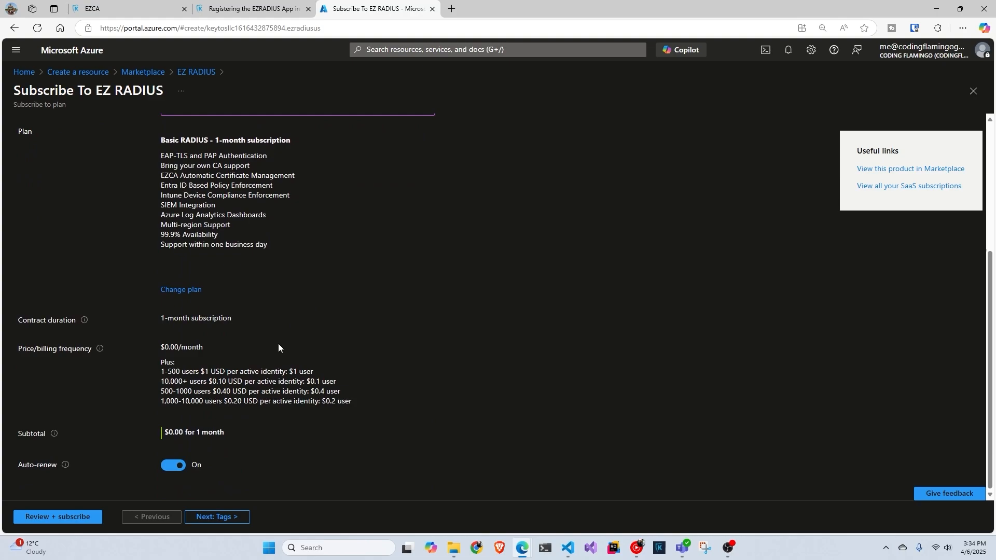
{"action": "left_click", "coordinate": [66, 515]}
{"action": "scroll", "coordinate": [151, 419], "scroll_direction": "down", "scroll_amount": 4}
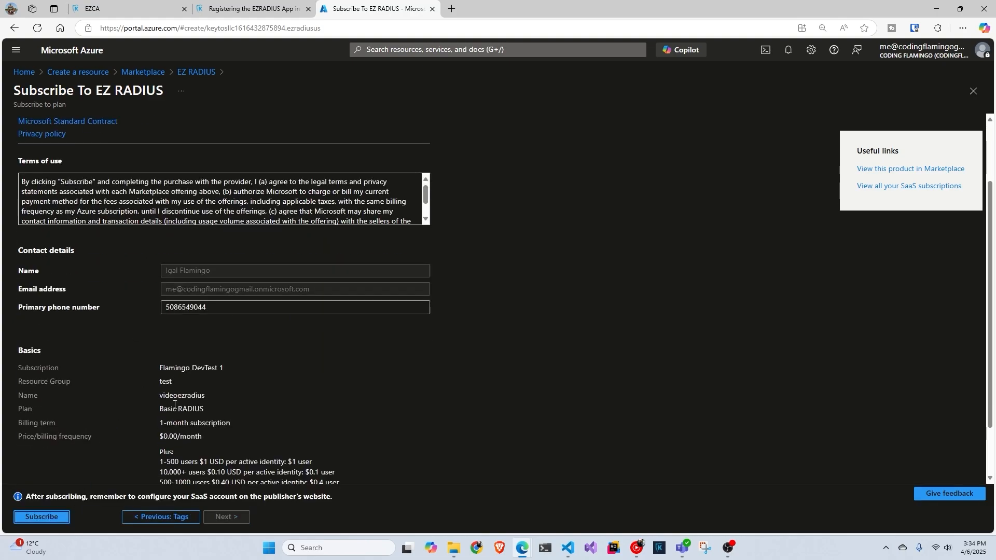
{"action": "left_click", "coordinate": [41, 516]}
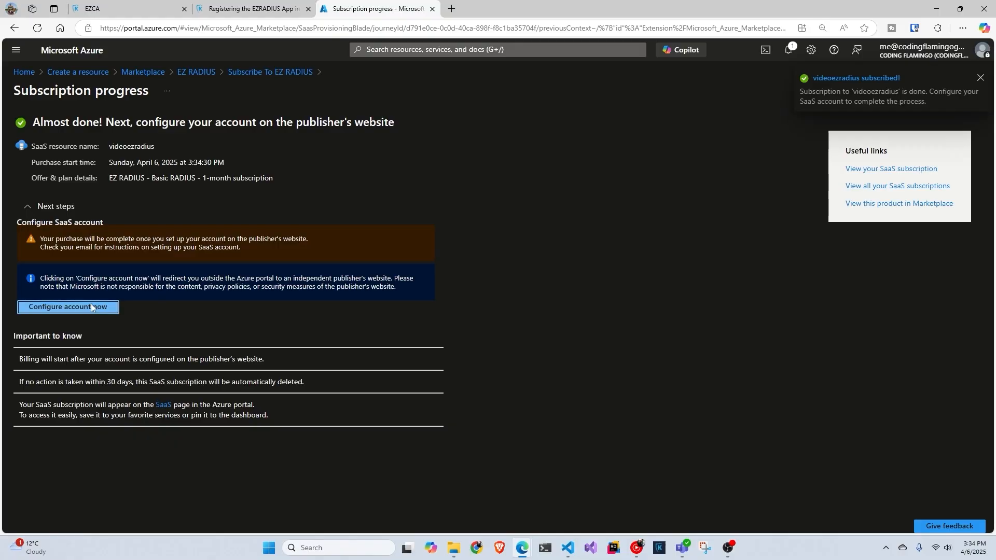
- Continue setup on the EZRadius site and create the instance in the USA deployment location
{"action": "left_click", "coordinate": [91, 307]}
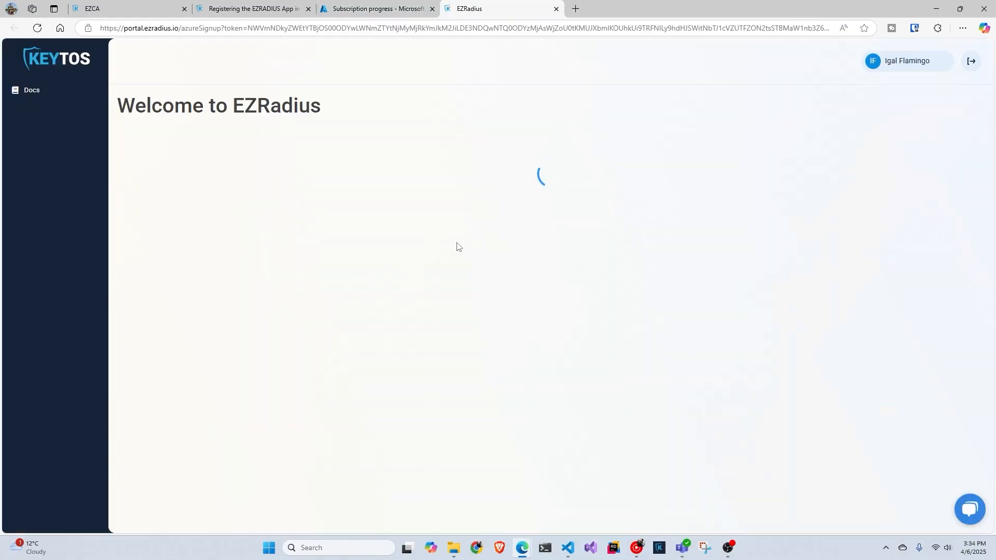
{"action": "left_click", "coordinate": [249, 193]}
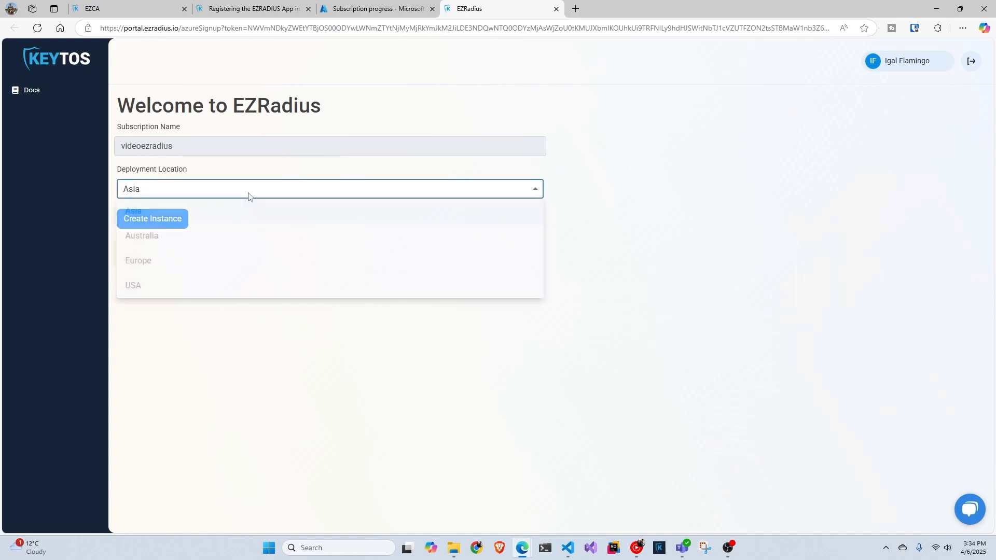
{"action": "left_click", "coordinate": [234, 284]}
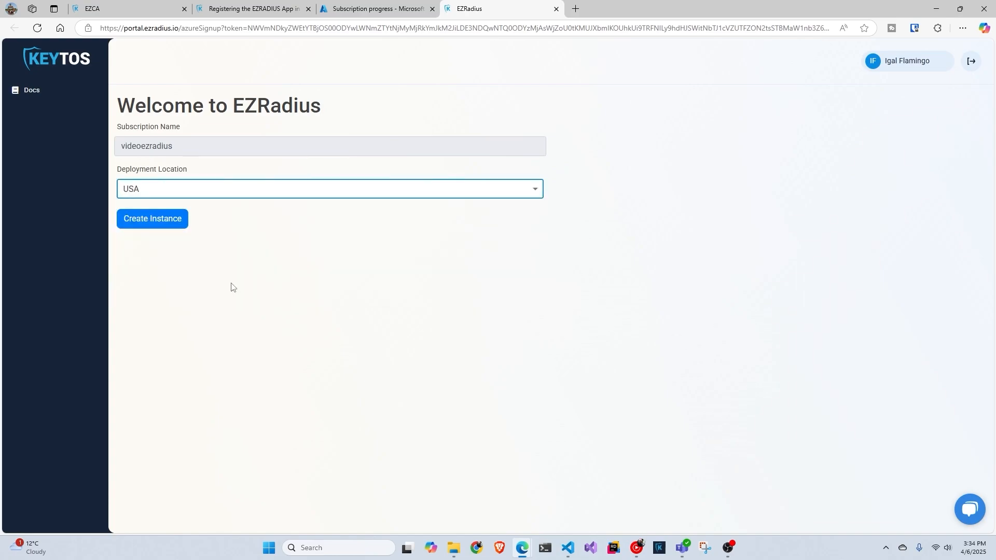
{"action": "left_click", "coordinate": [172, 220]}
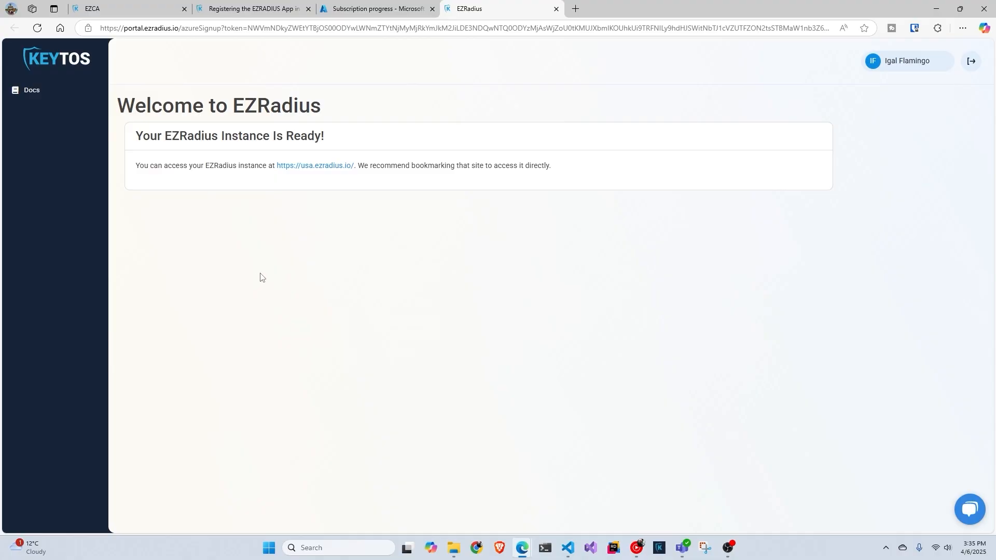
- Open the usa.ezradius.io instance and save it as a browser favourite
{"action": "left_click", "coordinate": [318, 168]}
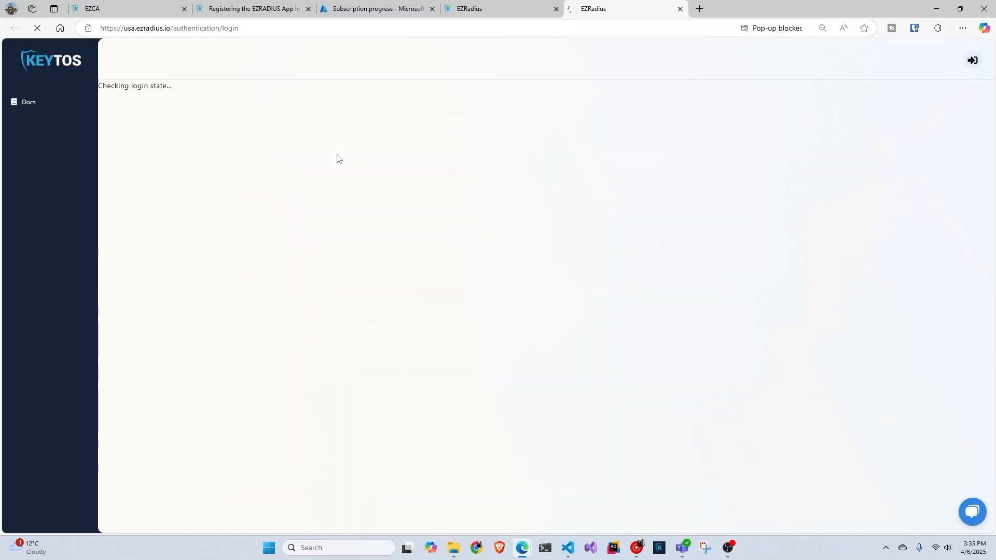
{"action": "key", "text": "ctrl+d"}
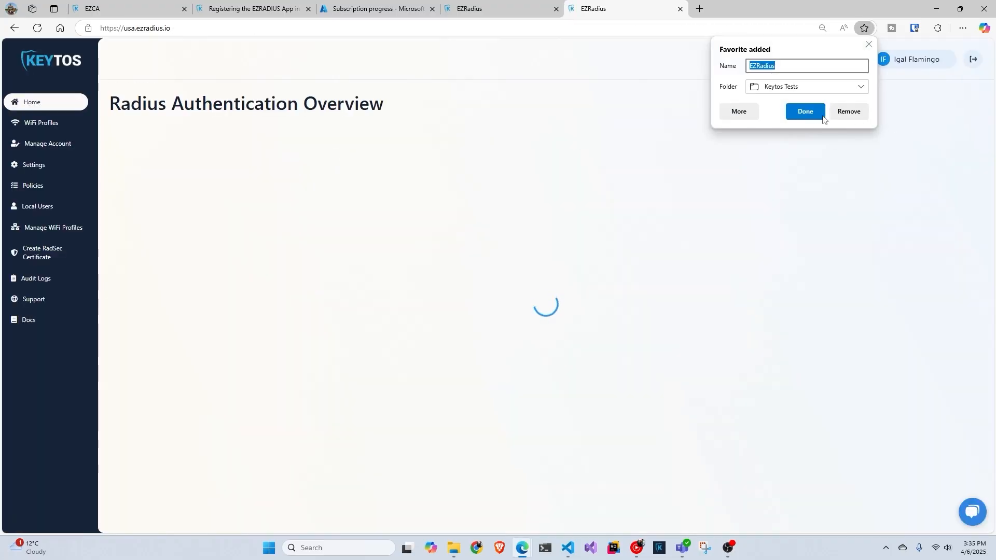
{"action": "left_click", "coordinate": [807, 111]}
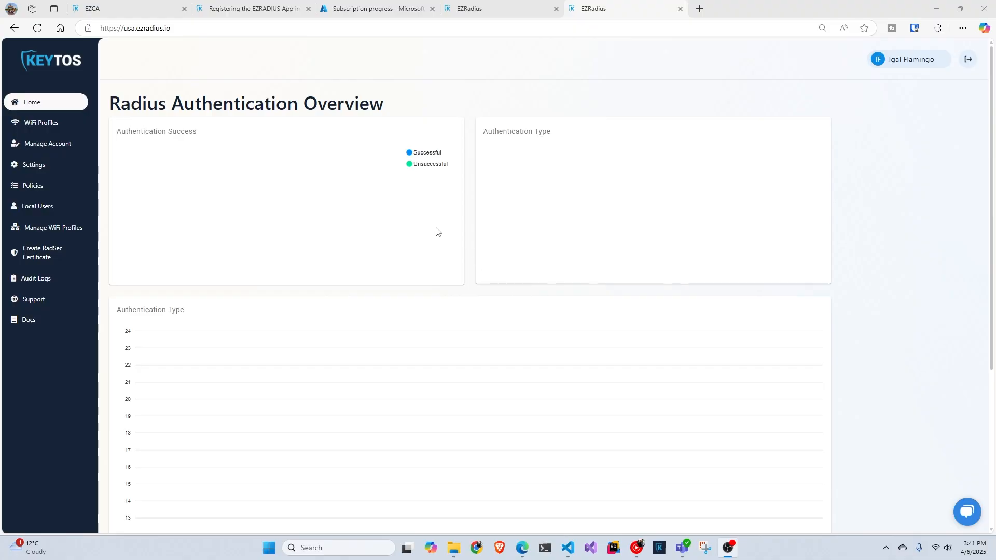
- Open Settings to review the test-stripe subscription and focus the Owners field
{"action": "left_click", "coordinate": [67, 166]}
{"action": "scroll", "coordinate": [384, 210], "scroll_direction": "down", "scroll_amount": 3}
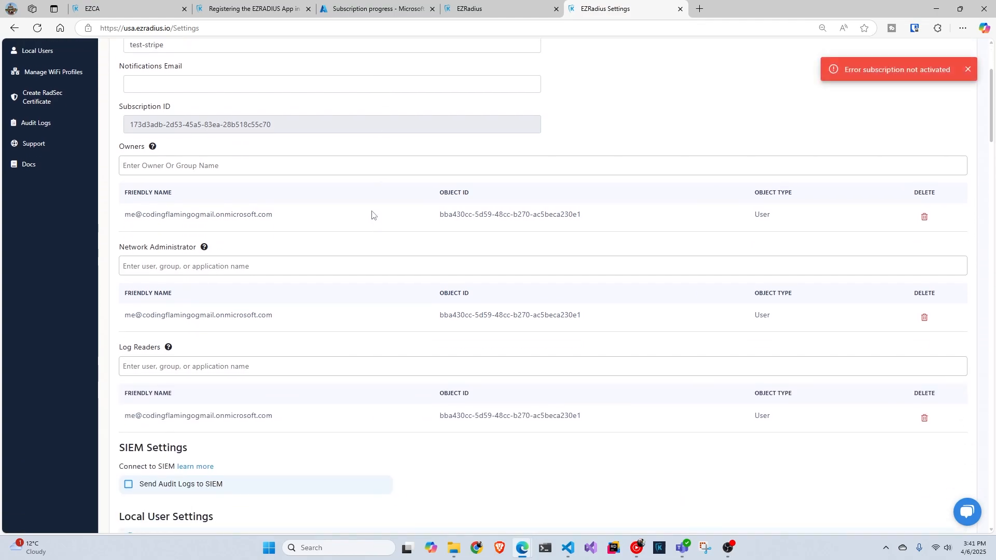
{"action": "scroll", "coordinate": [365, 215], "scroll_direction": "up", "scroll_amount": 2}
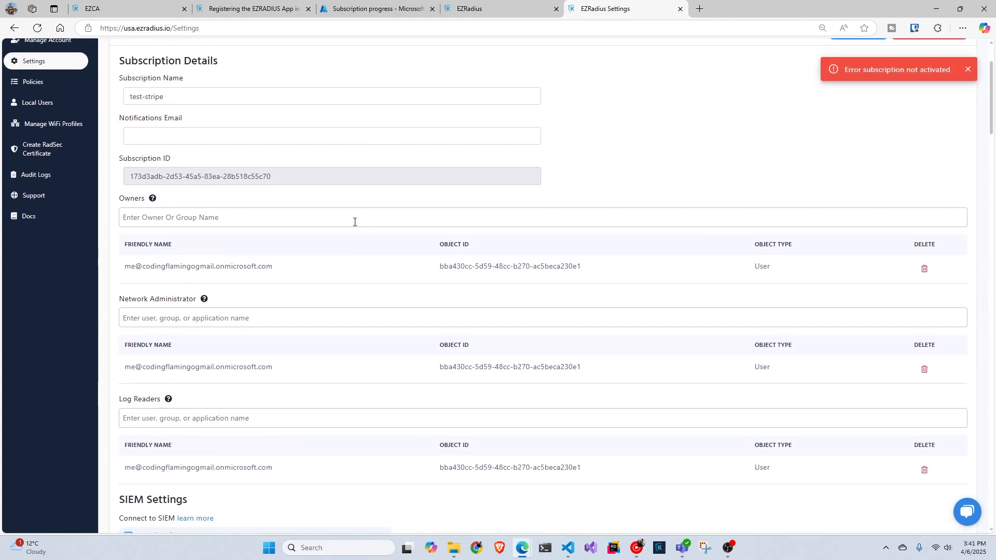
{"action": "left_click", "coordinate": [248, 271]}
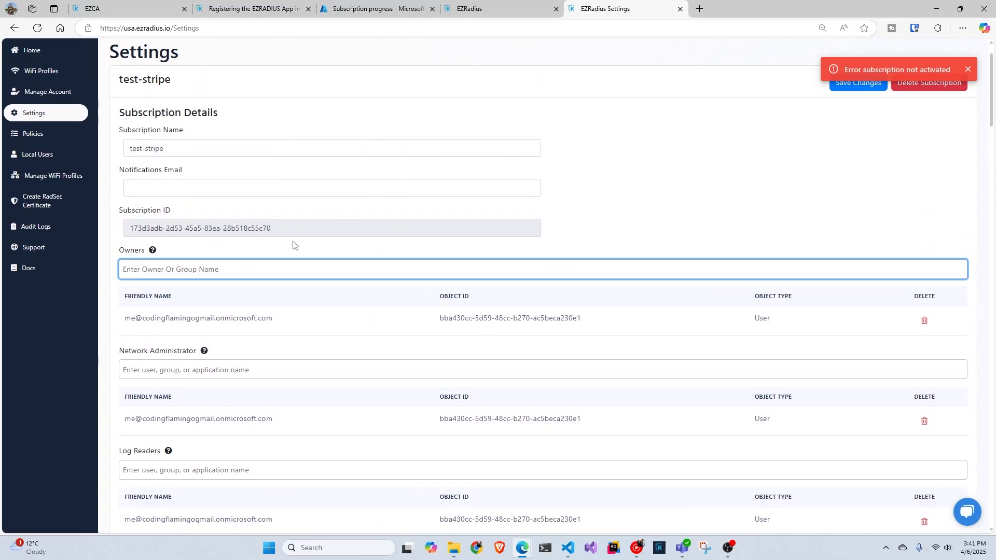
- Open the Policies page and collapse the Standard Test Policy
{"action": "left_click", "coordinate": [35, 134]}
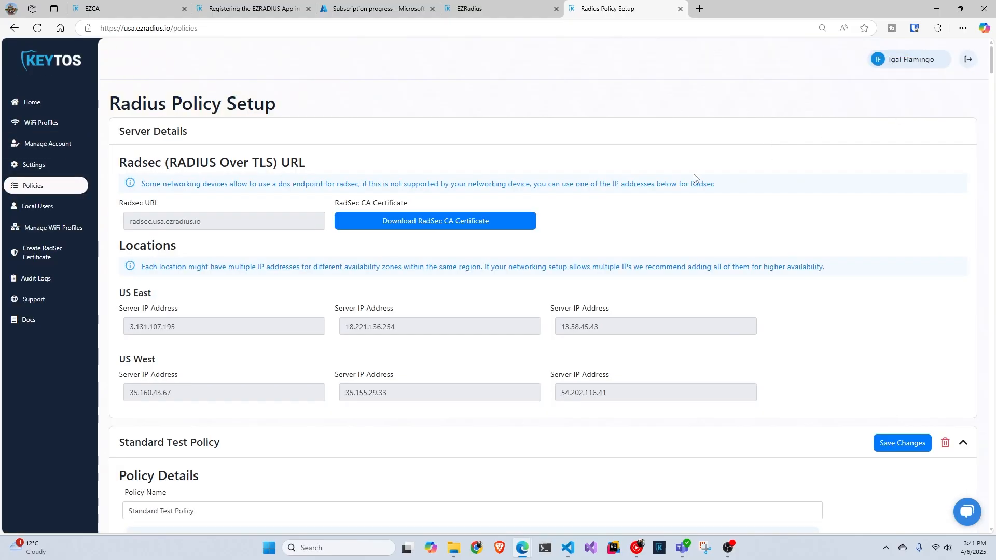
{"action": "scroll", "coordinate": [738, 169], "scroll_direction": "down", "scroll_amount": 4}
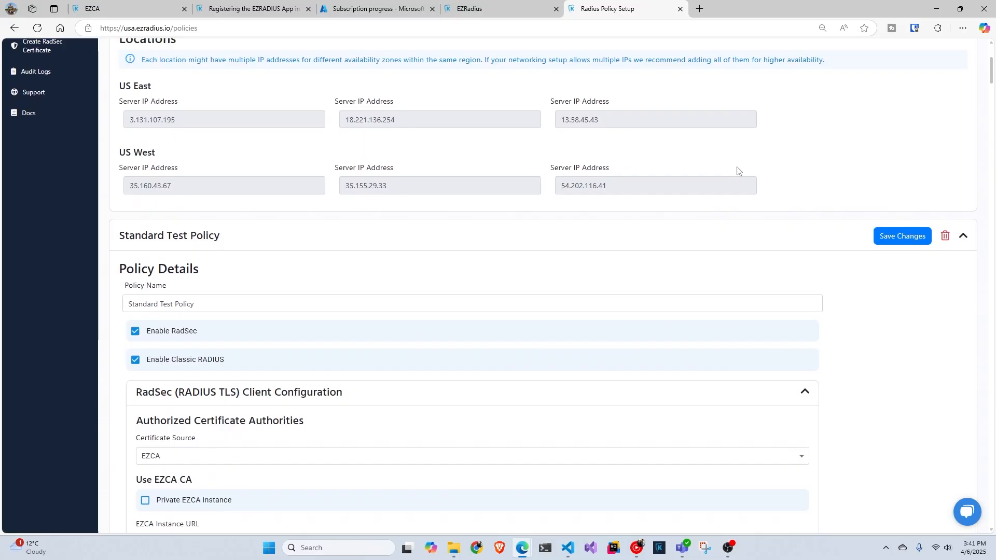
{"action": "left_click", "coordinate": [963, 237]}
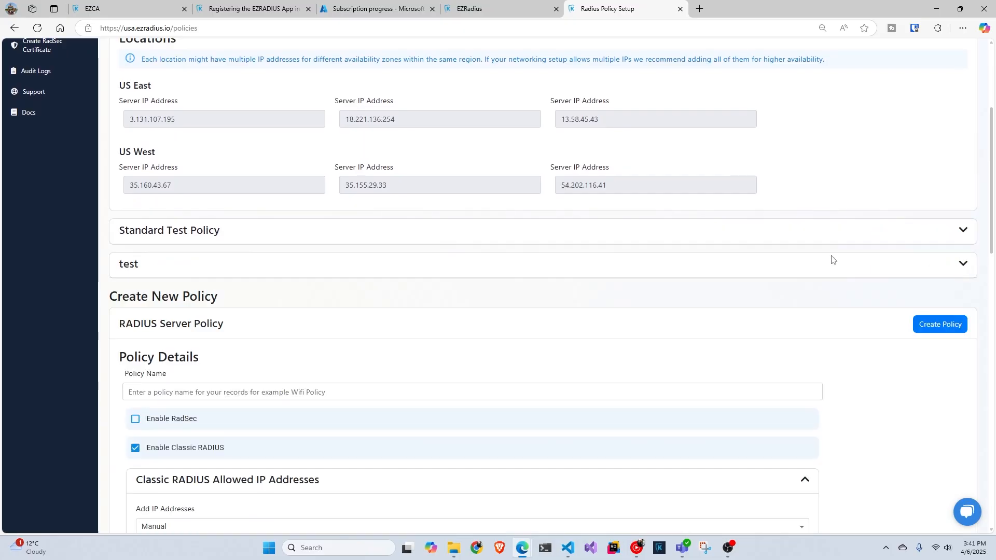
{"action": "scroll", "coordinate": [369, 237], "scroll_direction": "down", "scroll_amount": 2}
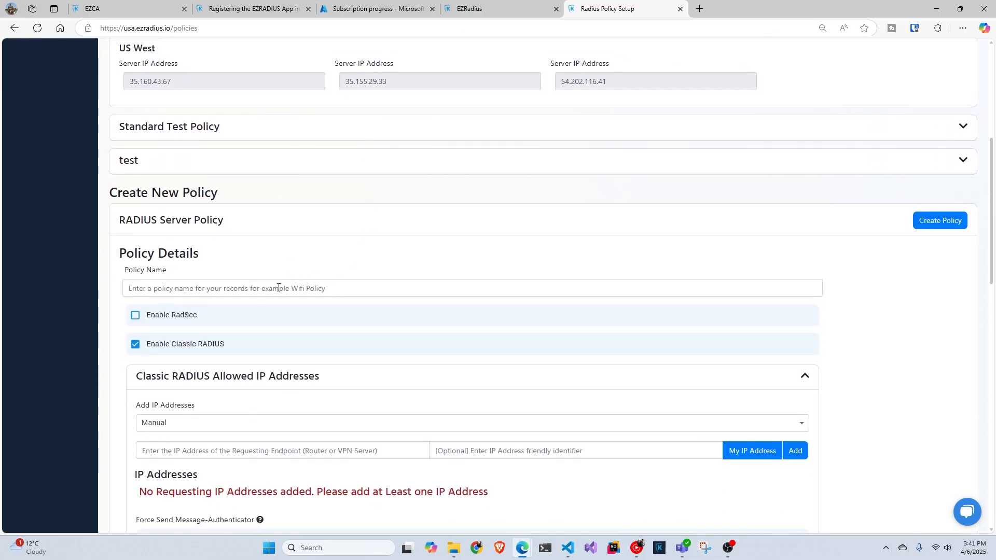
{"action": "left_click", "coordinate": [278, 288]}
{"action": "type", "text": "Entra ID"}
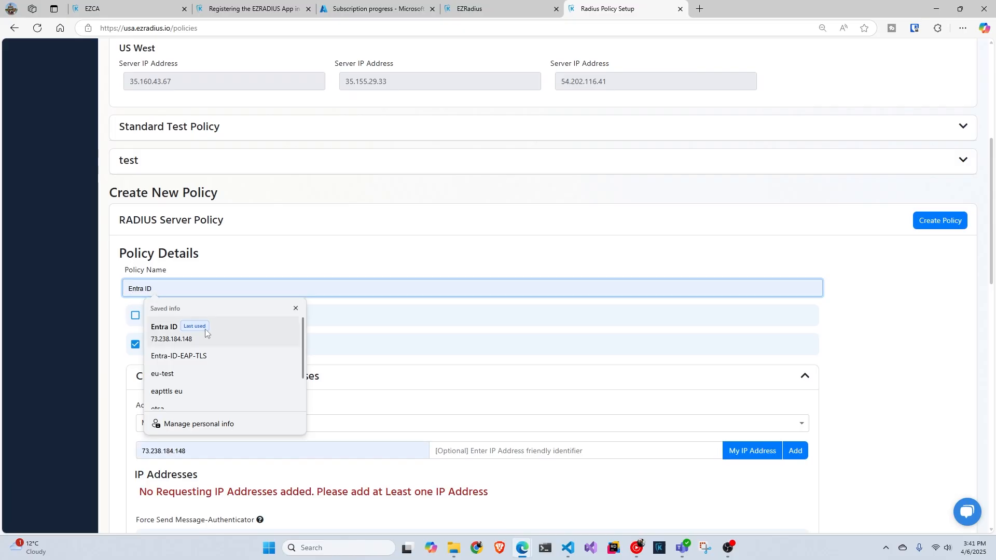
{"action": "left_click", "coordinate": [241, 328]}
{"action": "double_click", "coordinate": [222, 450]}
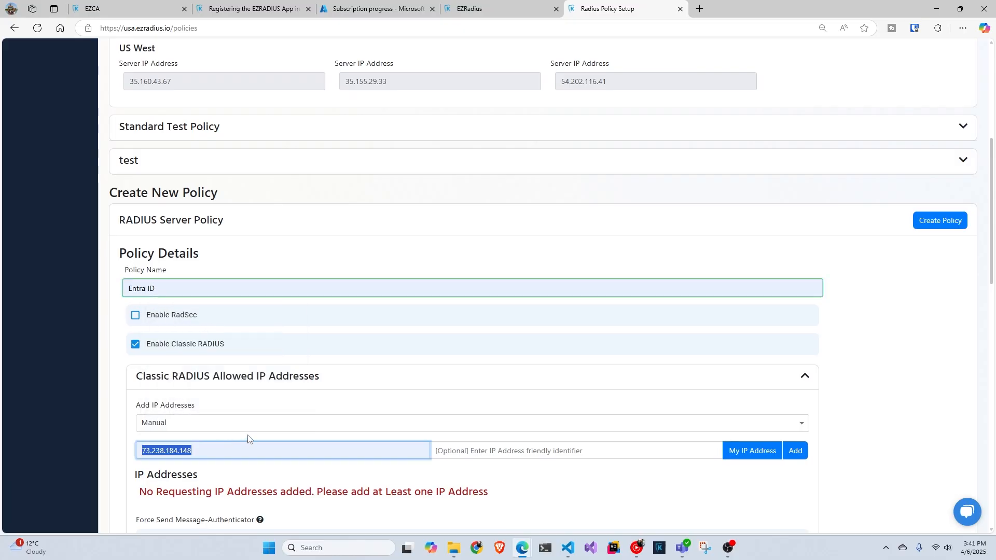
{"action": "key", "text": "BackSpace"}
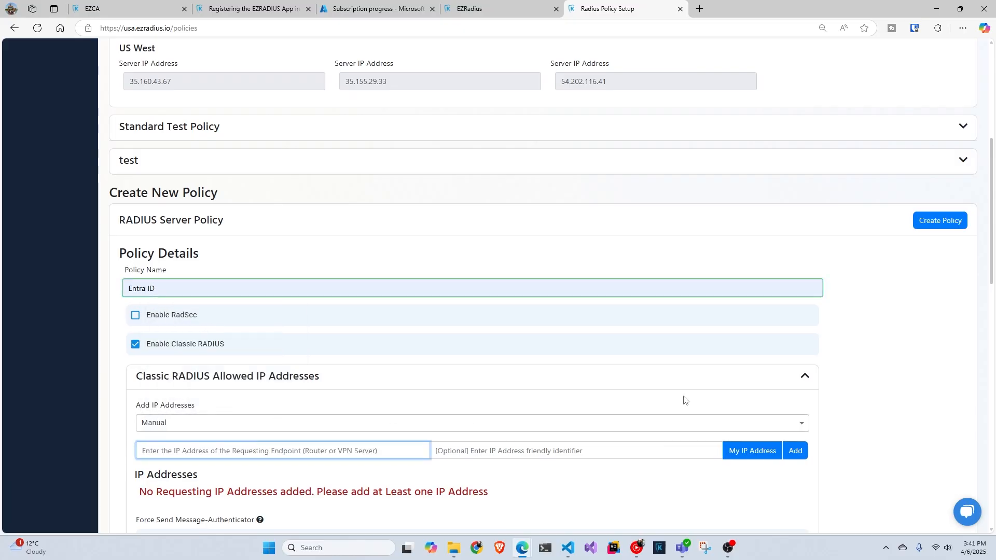
{"action": "scroll", "coordinate": [683, 400], "scroll_direction": "down", "scroll_amount": 1}
{"action": "left_click", "coordinate": [741, 402]}
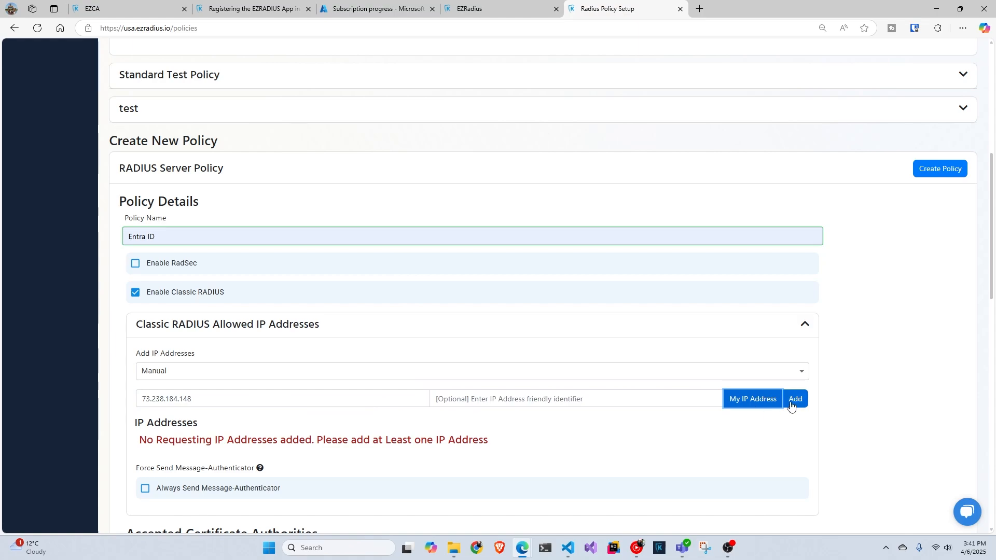
- Keep Manual IP entry, describe the allowed IP as Boston Office, and scroll to Access Policies
{"action": "scroll", "coordinate": [623, 396], "scroll_direction": "down", "scroll_amount": 2}
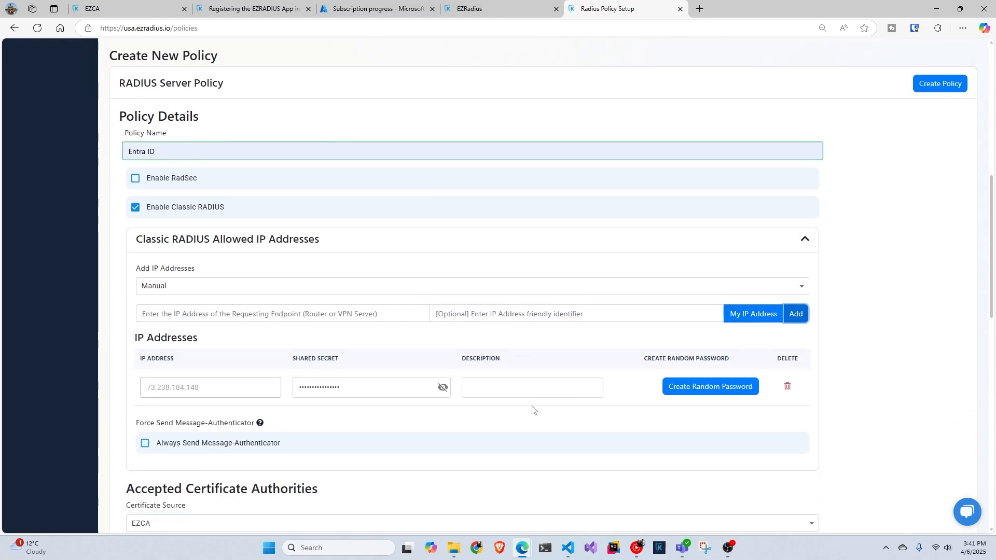
{"action": "left_click", "coordinate": [508, 267]}
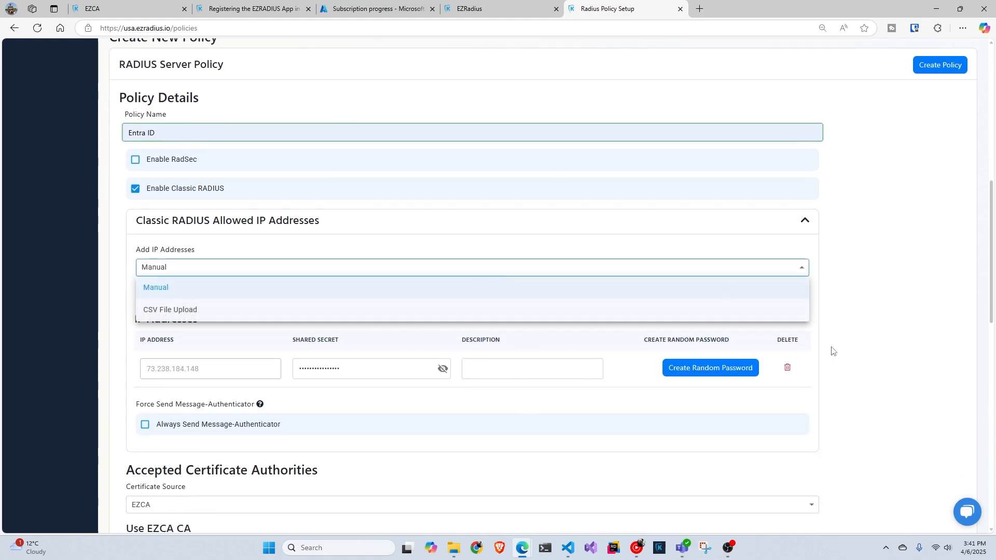
{"action": "left_click", "coordinate": [851, 338]}
{"action": "left_click", "coordinate": [497, 365]}
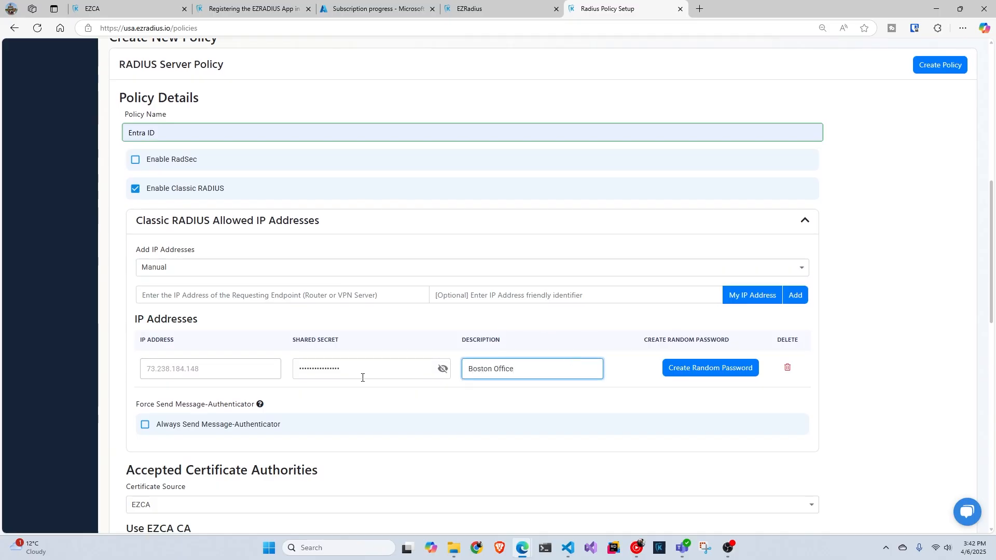
{"action": "scroll", "coordinate": [362, 378], "scroll_direction": "down", "scroll_amount": 6}
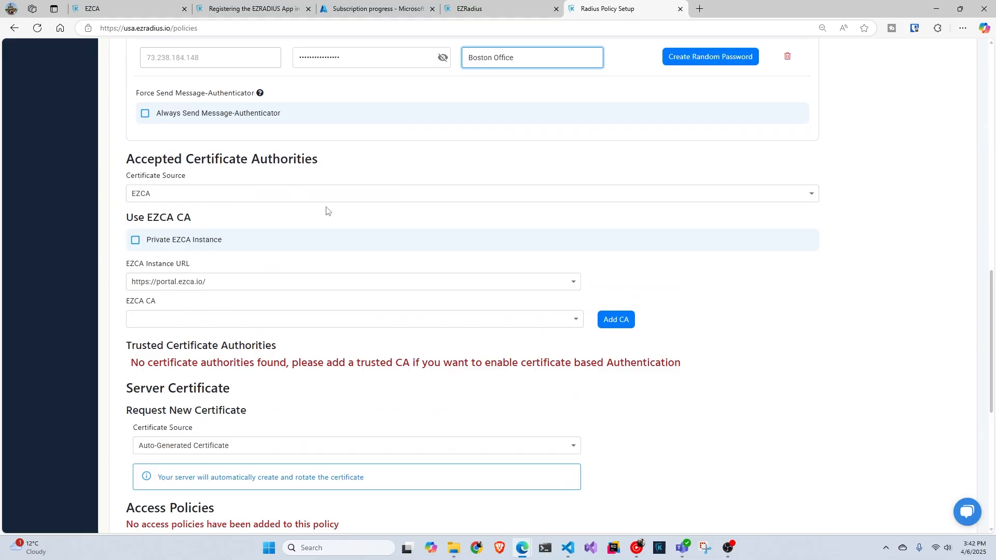
{"action": "scroll", "coordinate": [325, 215], "scroll_direction": "down", "scroll_amount": 1}
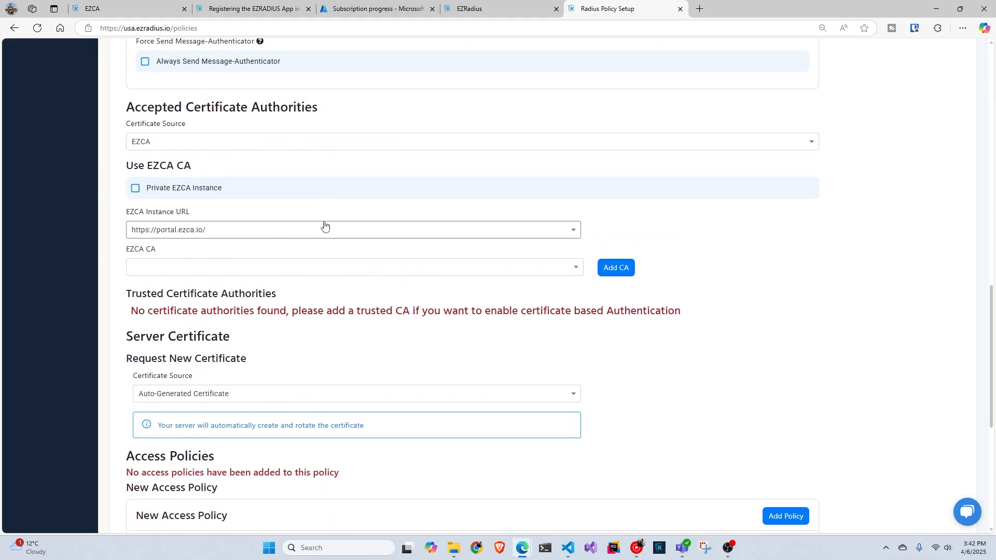
{"action": "scroll", "coordinate": [328, 225], "scroll_direction": "down", "scroll_amount": 2}
{"action": "scroll", "coordinate": [330, 224], "scroll_direction": "down", "scroll_amount": 2}
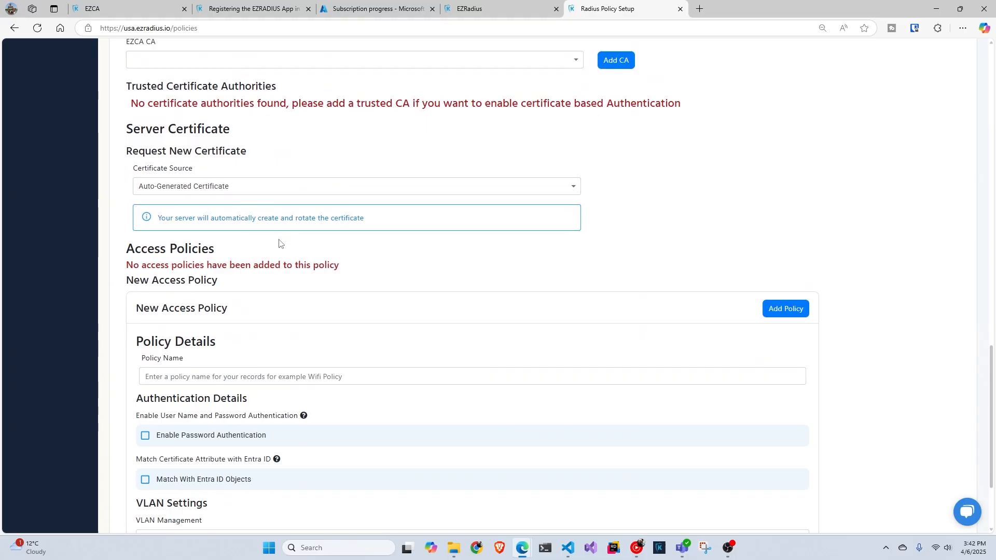
{"action": "scroll", "coordinate": [278, 247], "scroll_direction": "down", "scroll_amount": 2}
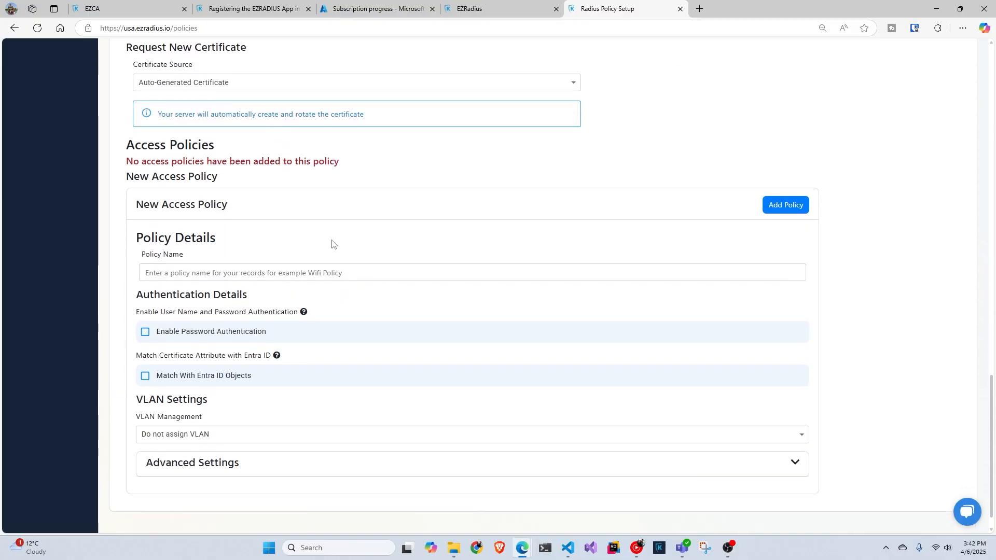
- Name the access policy Entra ID with password authentication and IDP delegation enabled
{"action": "left_click", "coordinate": [305, 270]}
{"action": "type", "text": "En"}
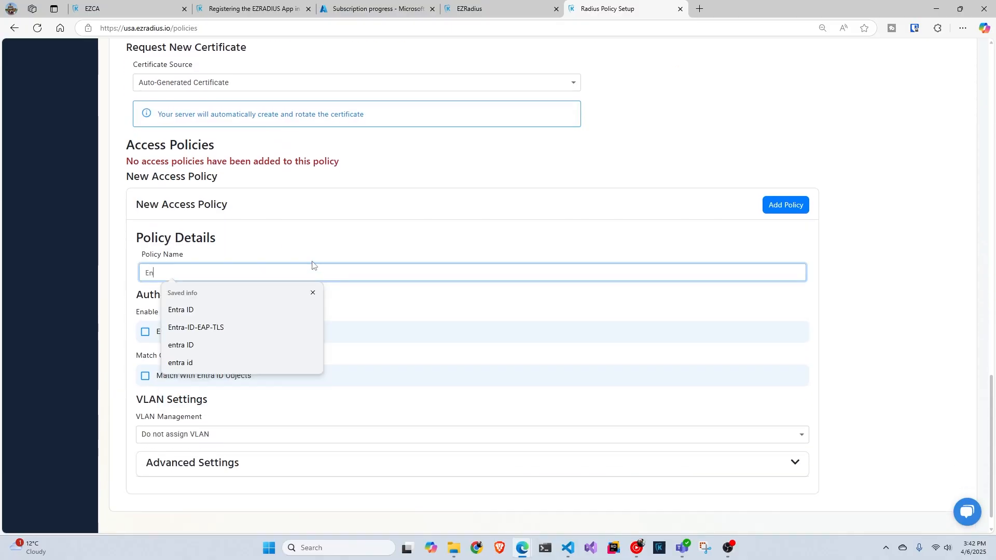
{"action": "left_click", "coordinate": [166, 311]}
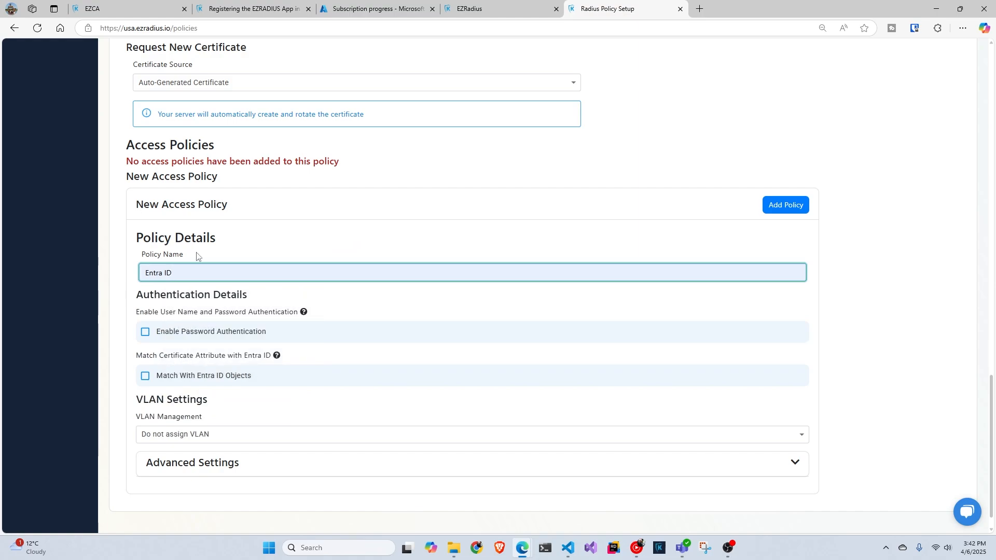
{"action": "left_click", "coordinate": [216, 332]}
{"action": "left_click", "coordinate": [204, 375]}
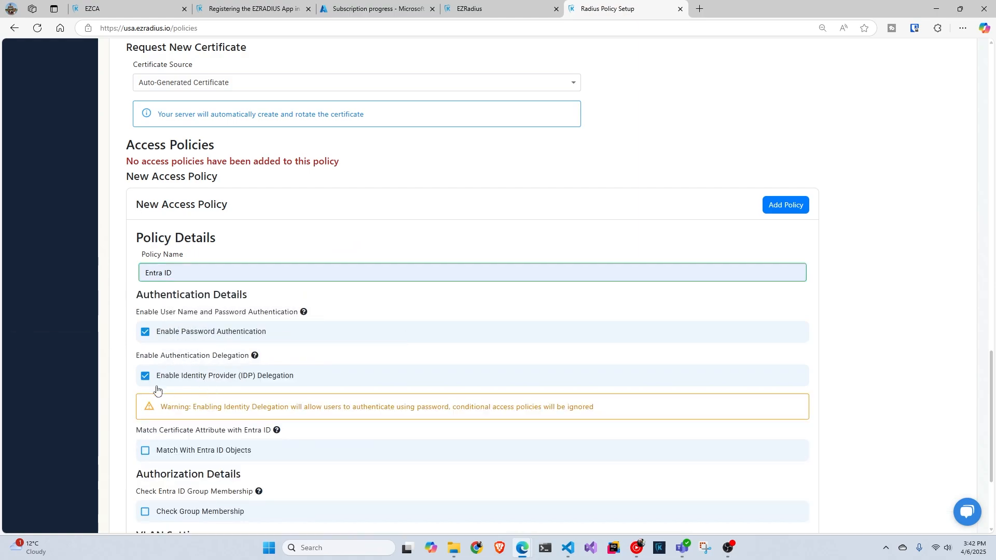
- Leave the group membership check off and add the Entra ID access policy
{"action": "scroll", "coordinate": [257, 376], "scroll_direction": "down", "scroll_amount": 2}
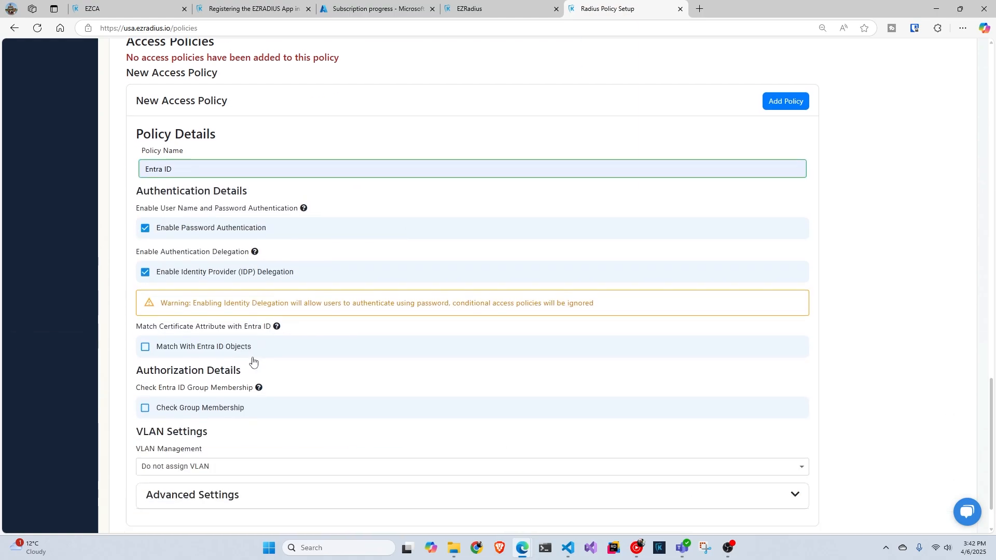
{"action": "left_click", "coordinate": [216, 411]}
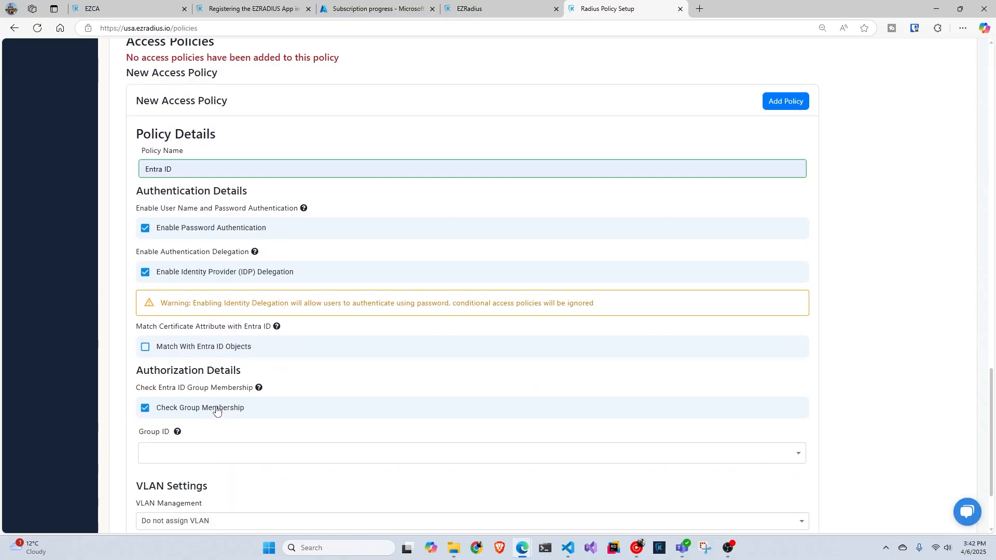
{"action": "scroll", "coordinate": [215, 409], "scroll_direction": "down", "scroll_amount": 2}
{"action": "left_click", "coordinate": [234, 350]}
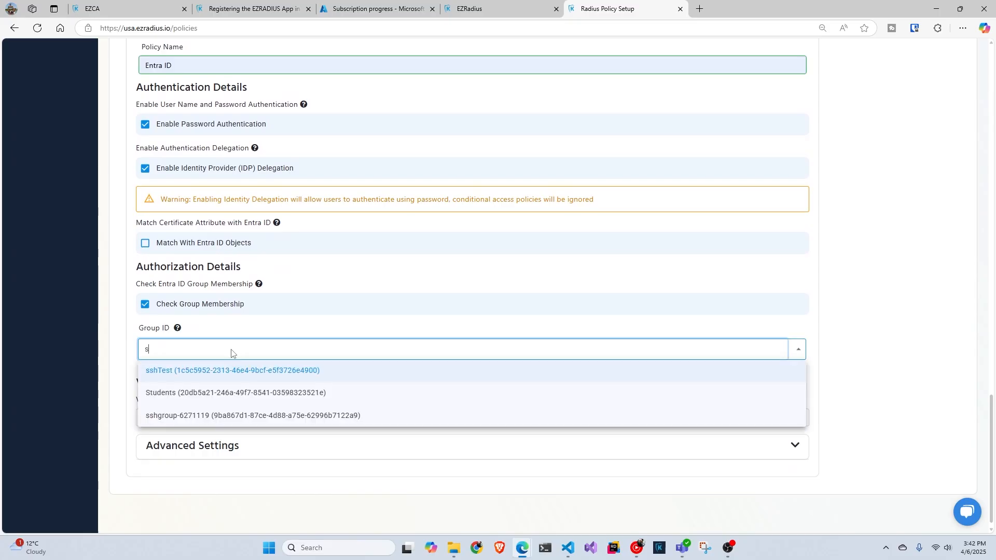
{"action": "left_click", "coordinate": [214, 392]}
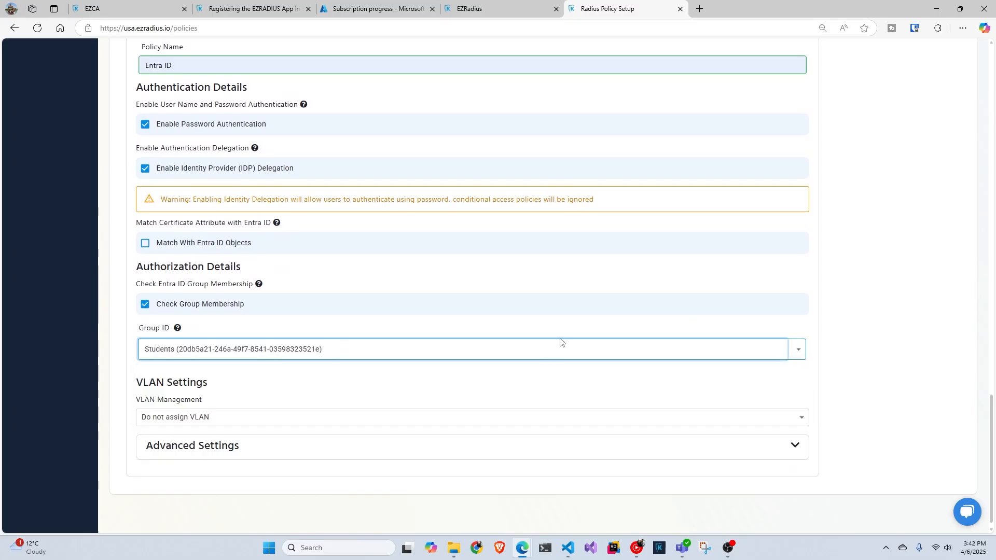
{"action": "left_click", "coordinate": [144, 305]}
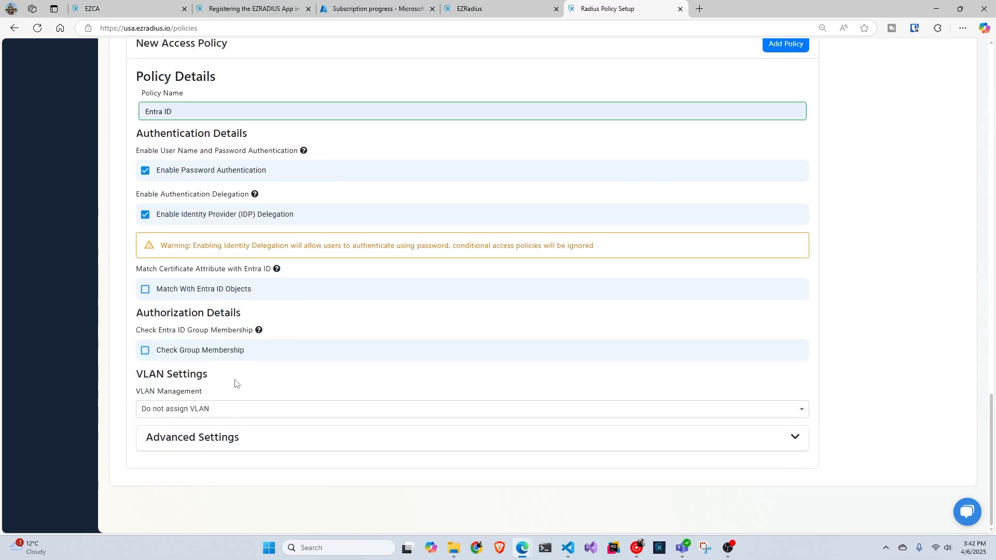
{"action": "scroll", "coordinate": [721, 408], "scroll_direction": "up", "scroll_amount": 1}
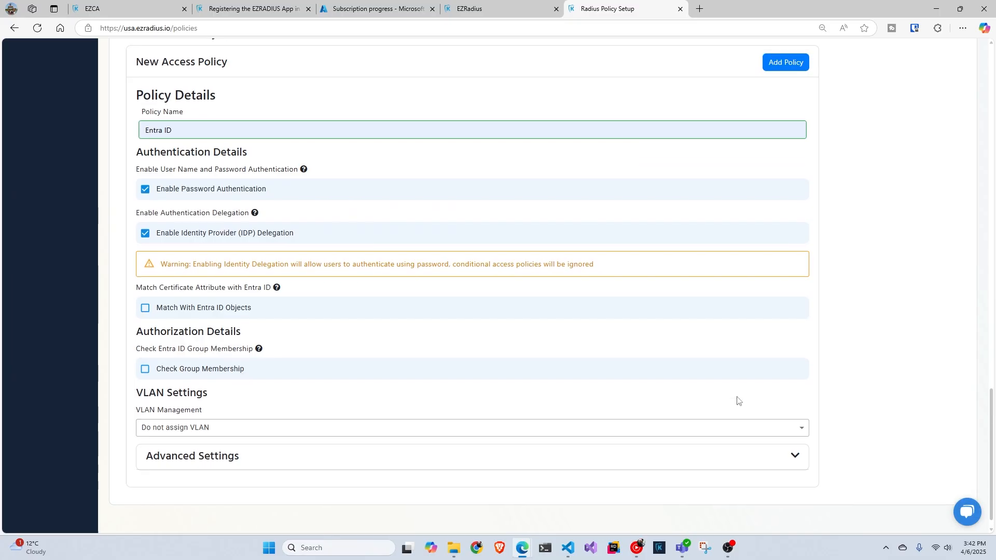
{"action": "left_click", "coordinate": [785, 95]}
- Create the Entra ID RADIUS server policy
{"action": "scroll", "coordinate": [741, 253], "scroll_direction": "up", "scroll_amount": 15}
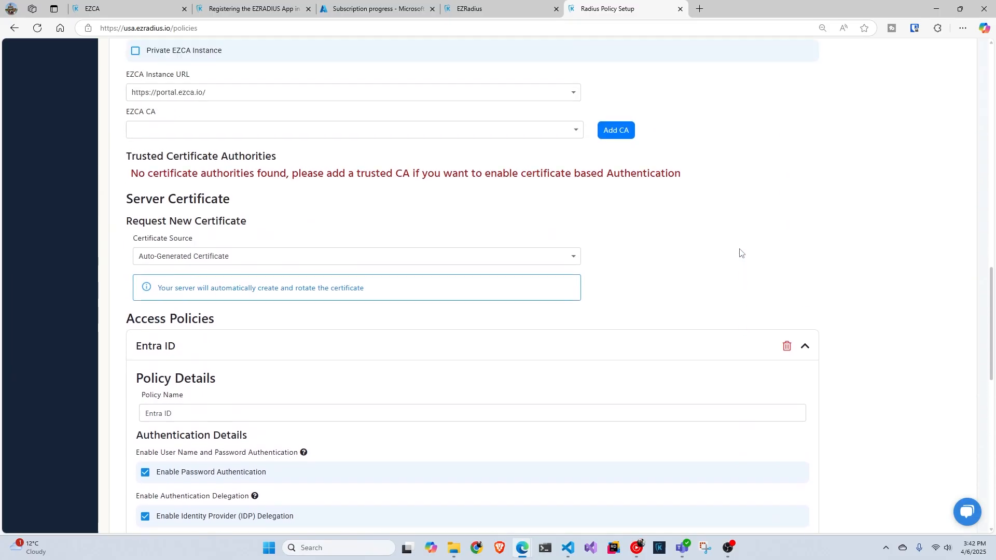
{"action": "scroll", "coordinate": [726, 260], "scroll_direction": "up", "scroll_amount": 3}
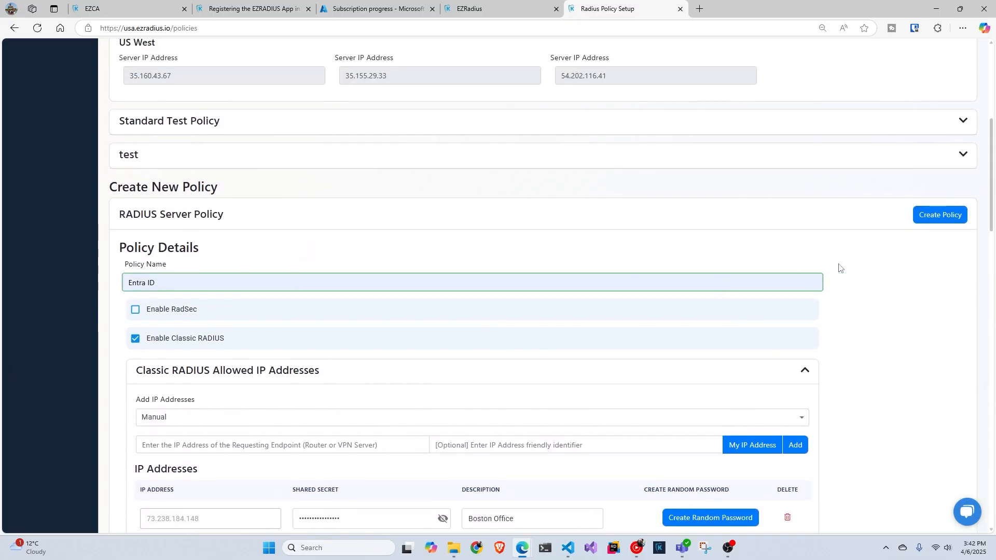
{"action": "left_click", "coordinate": [939, 214]}
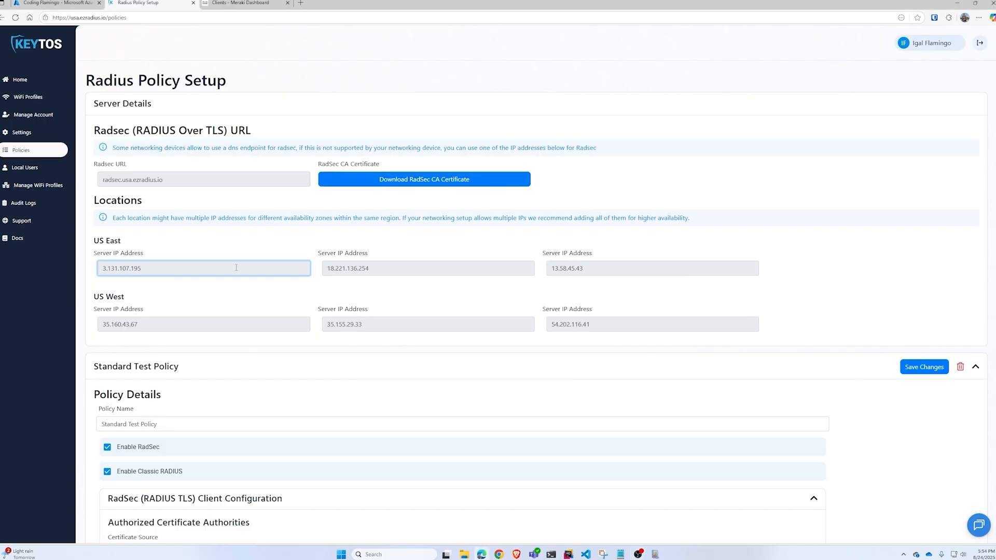
- Copy the US East server IP address 3.131.107.195 for use in Meraki
{"action": "left_click_drag", "start_coordinate": [141, 268], "coordinate": [86, 267]}
{"action": "key", "text": "ctrl+c"}
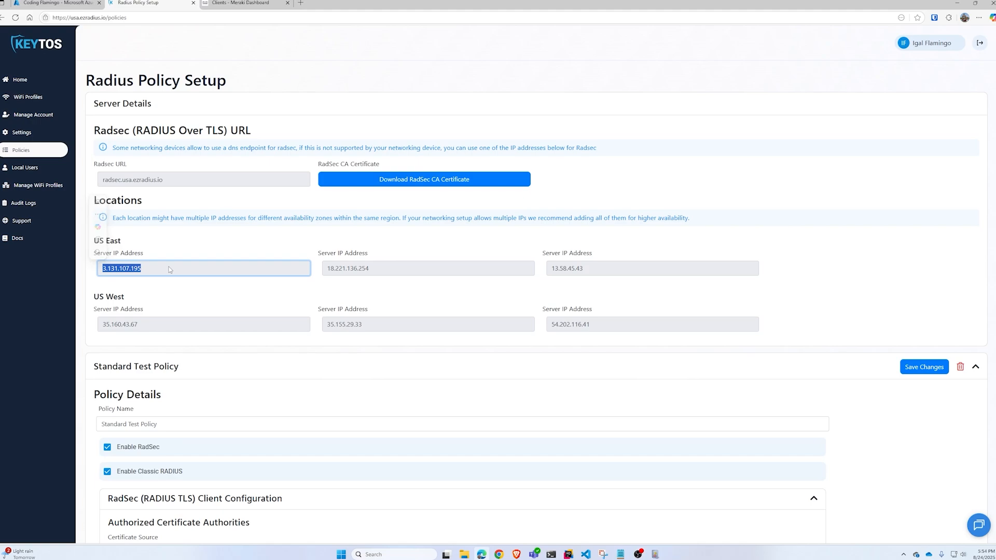
{"action": "left_click", "coordinate": [228, 2]}
{"action": "mouse_move", "coordinate": [36, 148]}
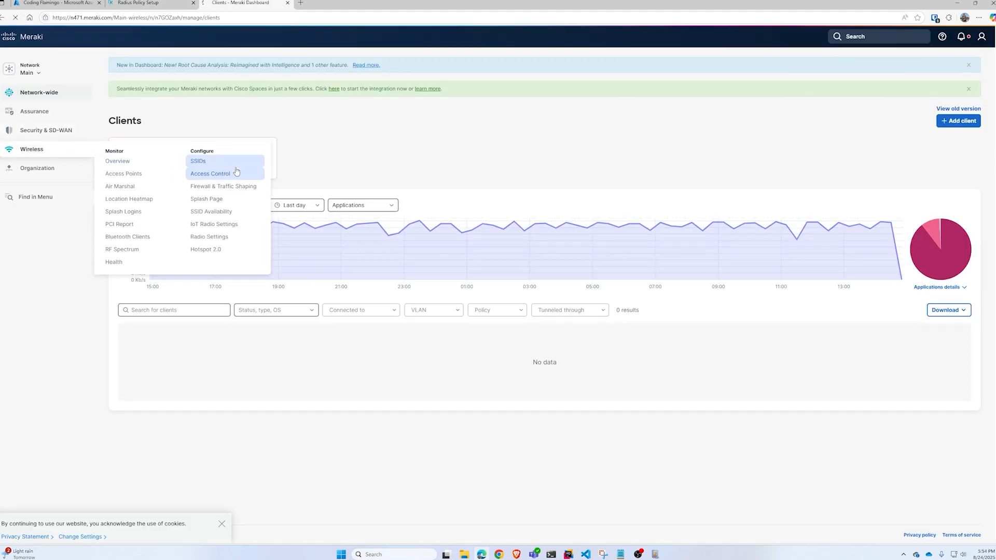
- Set the Entra ID Wifi SSID to Enterprise authentication with my RADIUS server
{"action": "left_click", "coordinate": [216, 164]}
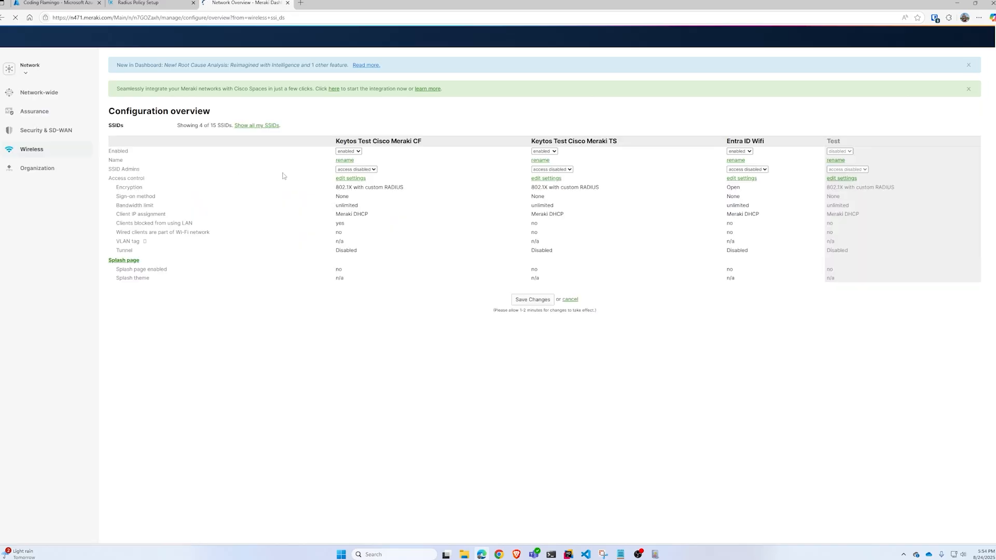
{"action": "left_click", "coordinate": [740, 180]}
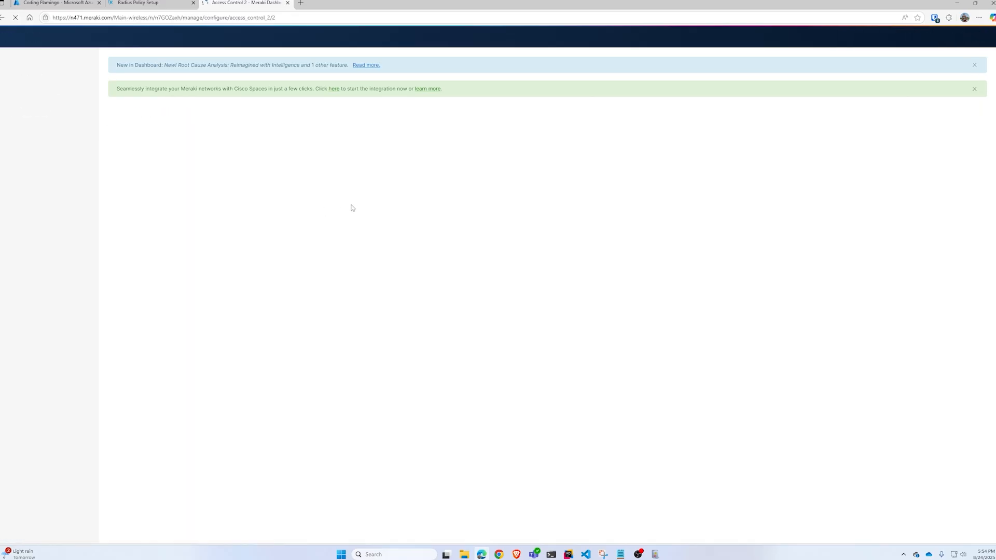
{"action": "scroll", "coordinate": [159, 265], "scroll_direction": "down", "scroll_amount": 2}
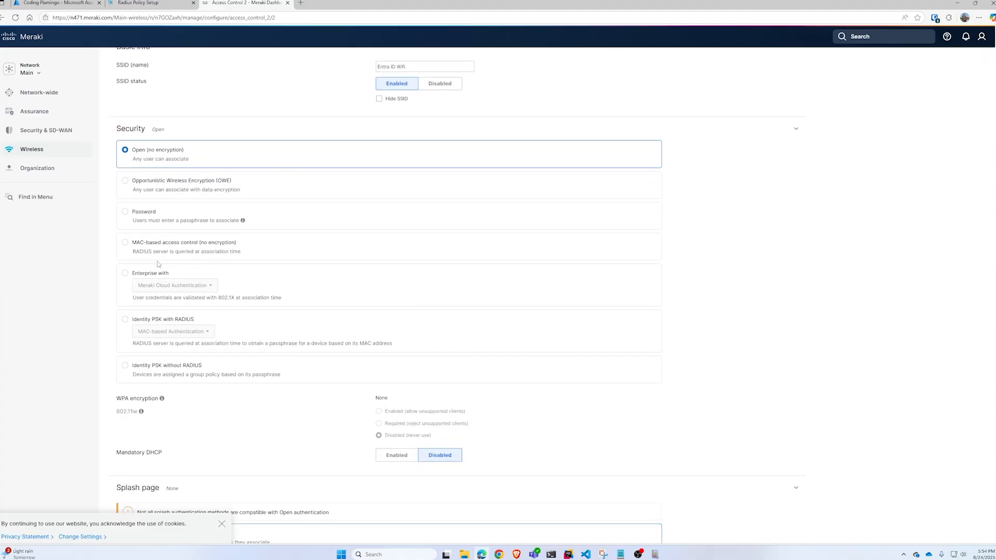
{"action": "left_click", "coordinate": [149, 278]}
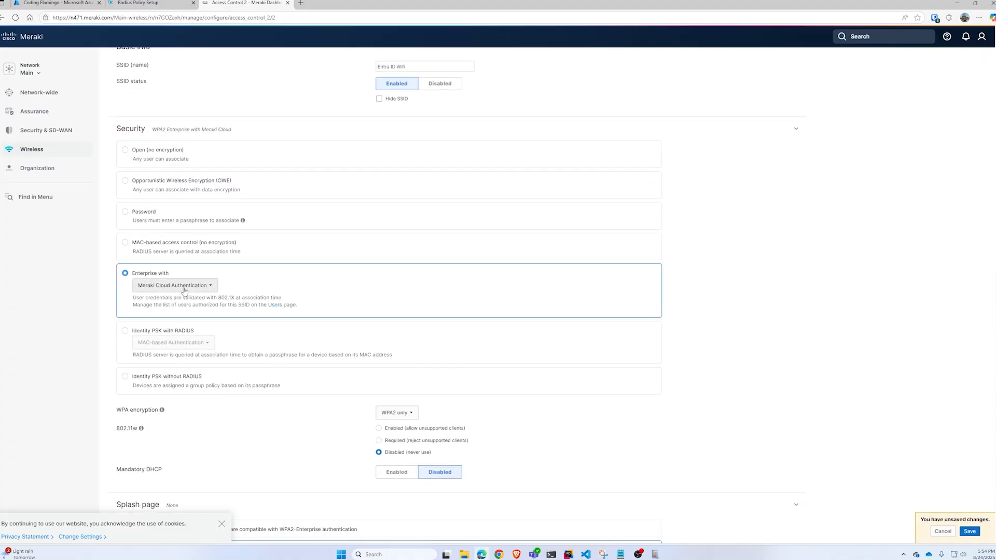
{"action": "left_click", "coordinate": [184, 286]}
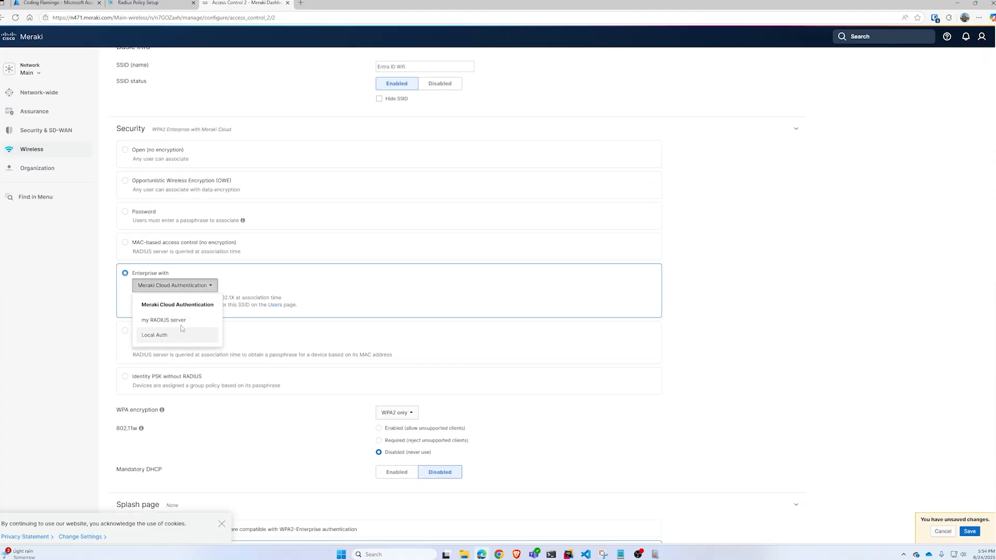
{"action": "left_click", "coordinate": [181, 320]}
- Change the first RADIUS server's host to 3.131.107.195
{"action": "scroll", "coordinate": [197, 286], "scroll_direction": "down", "scroll_amount": 5}
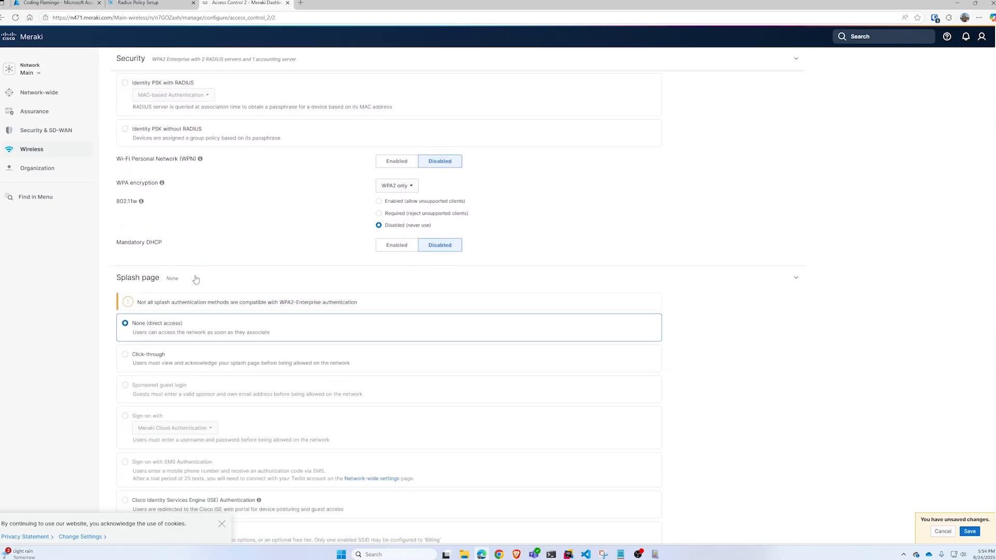
{"action": "scroll", "coordinate": [192, 275], "scroll_direction": "down", "scroll_amount": 4}
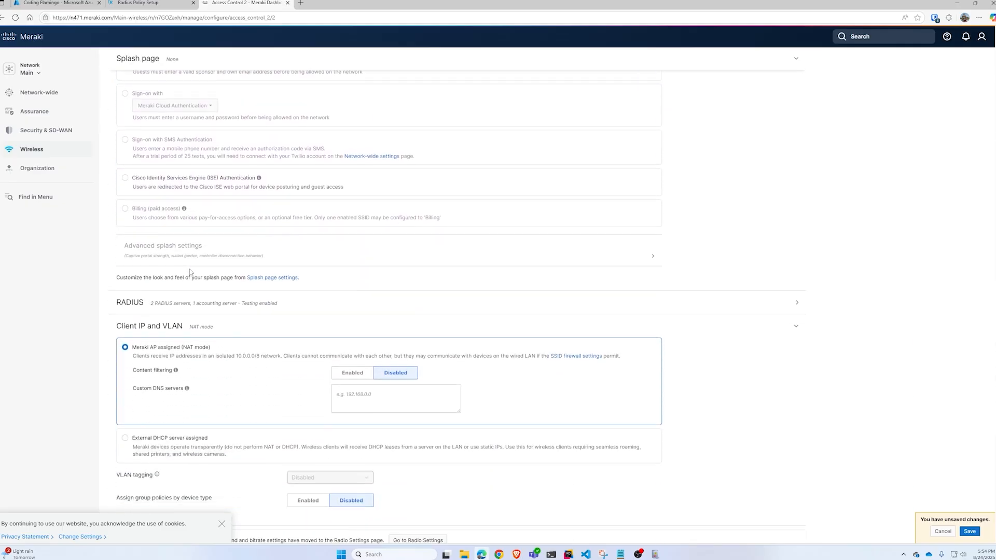
{"action": "left_click", "coordinate": [208, 239]}
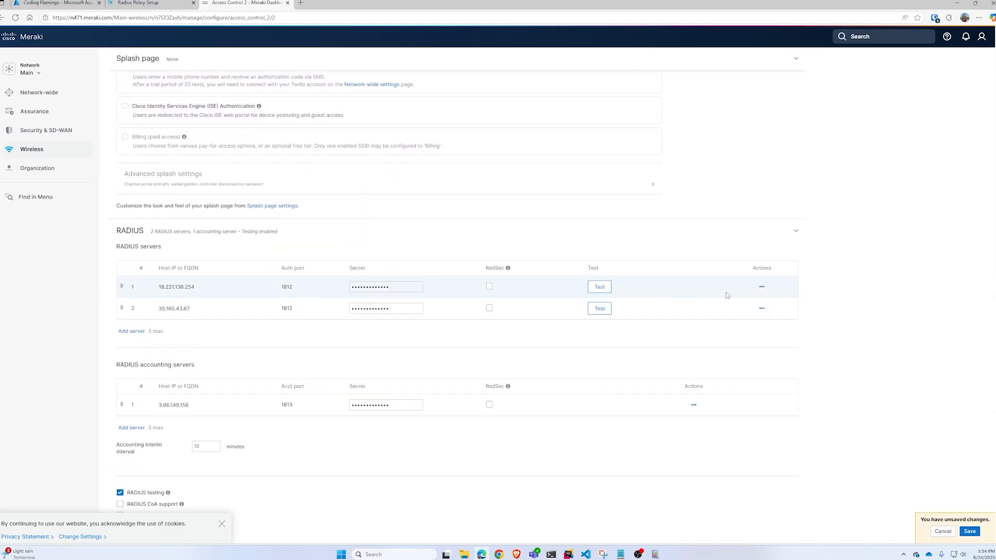
{"action": "left_click", "coordinate": [762, 288]}
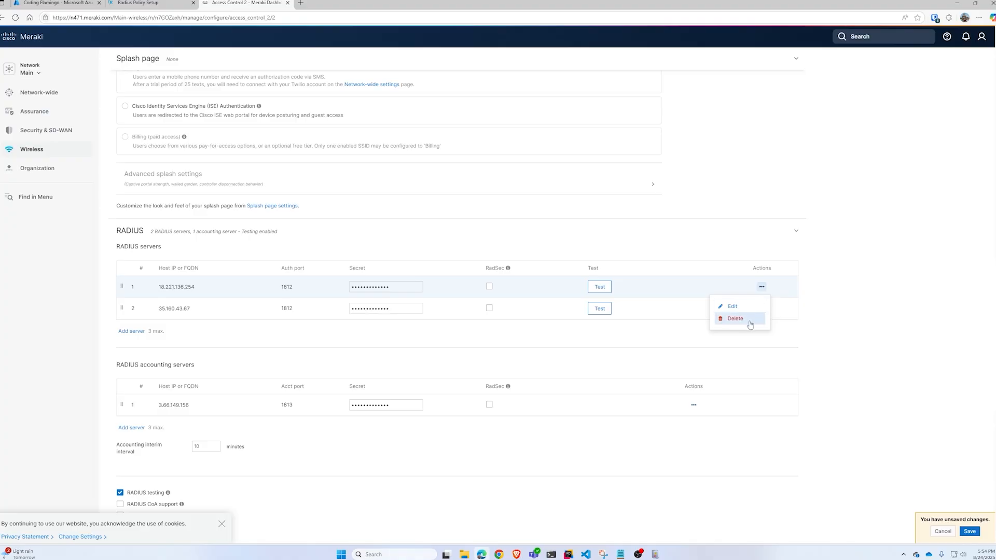
{"action": "left_click", "coordinate": [733, 307]}
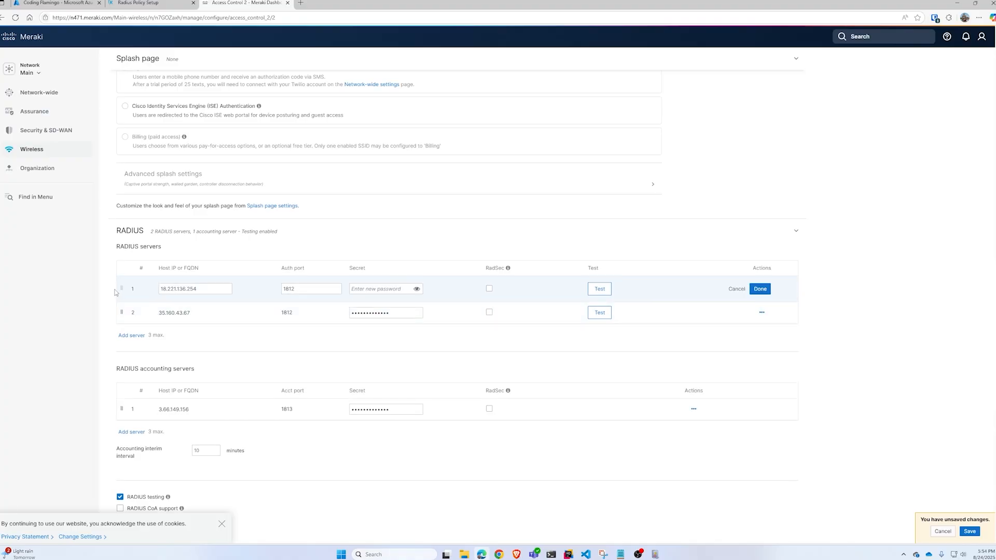
{"action": "left_click", "coordinate": [196, 291]}
{"action": "double_click", "coordinate": [197, 290]}
{"action": "key", "text": "ctrl+v"}
- Reveal and copy the Boston Office shared secret from Classic RADIUS Allowed IP Addresses
{"action": "left_click", "coordinate": [138, 4]}
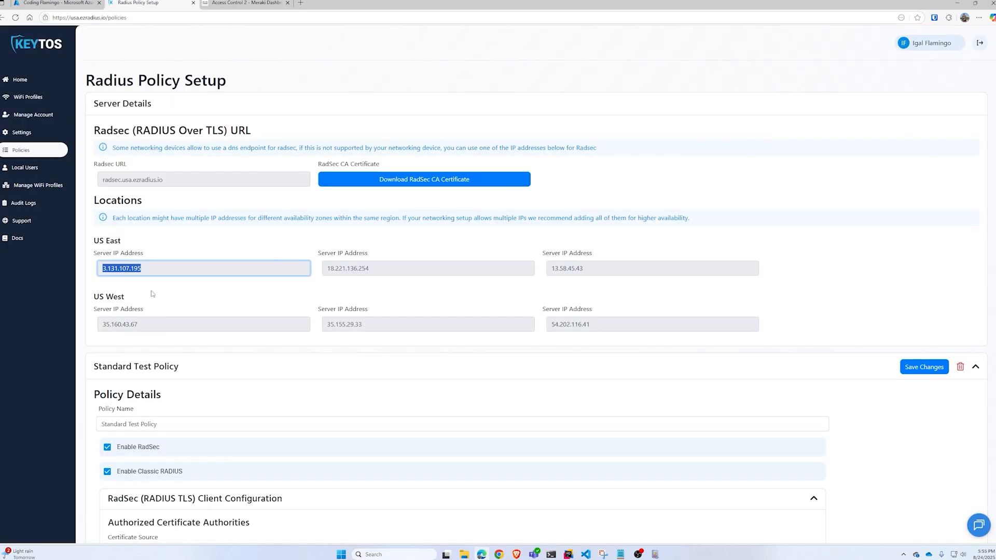
{"action": "scroll", "coordinate": [316, 272], "scroll_direction": "down", "scroll_amount": 1}
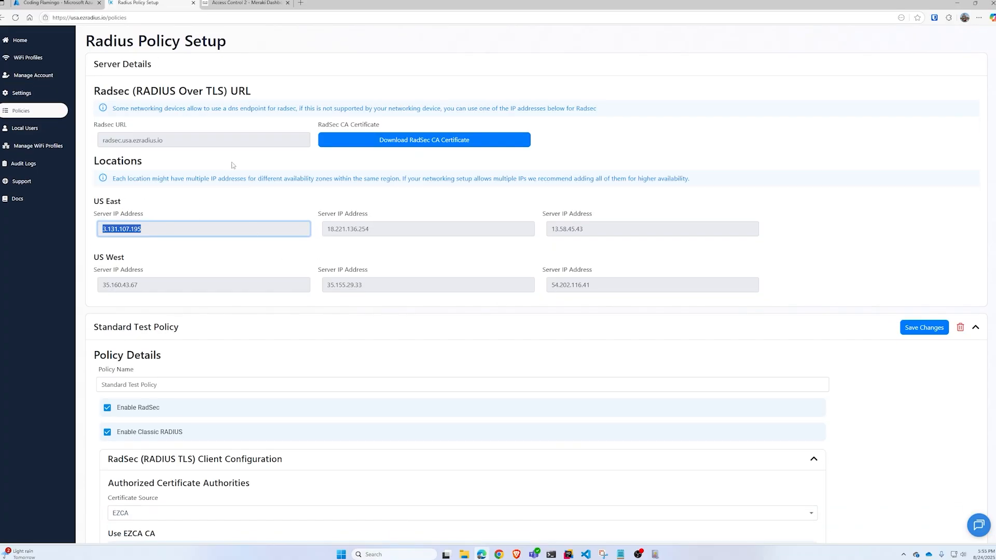
{"action": "scroll", "coordinate": [232, 165], "scroll_direction": "down", "scroll_amount": 15}
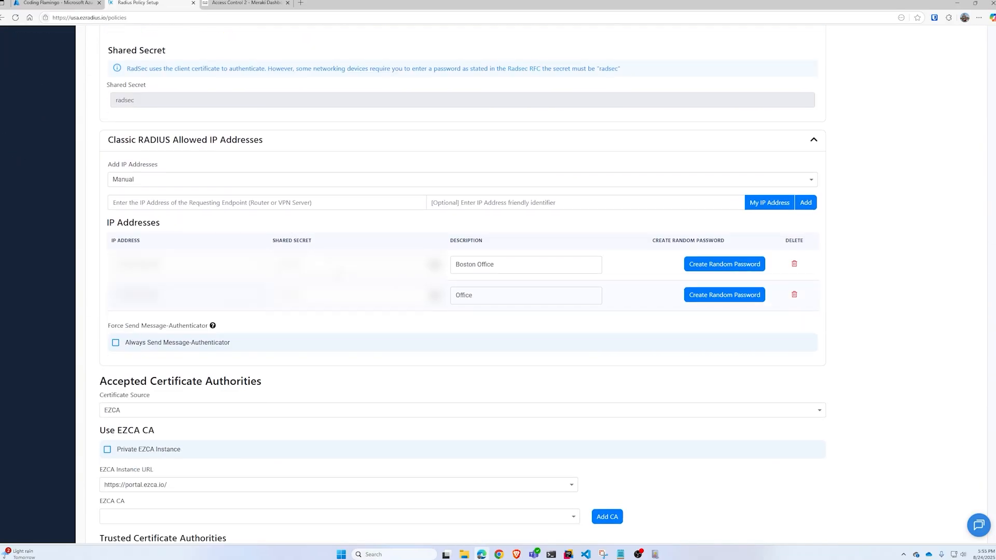
{"action": "left_click", "coordinate": [434, 266]}
{"action": "left_click_drag", "start_coordinate": [322, 266], "coordinate": [188, 276]}
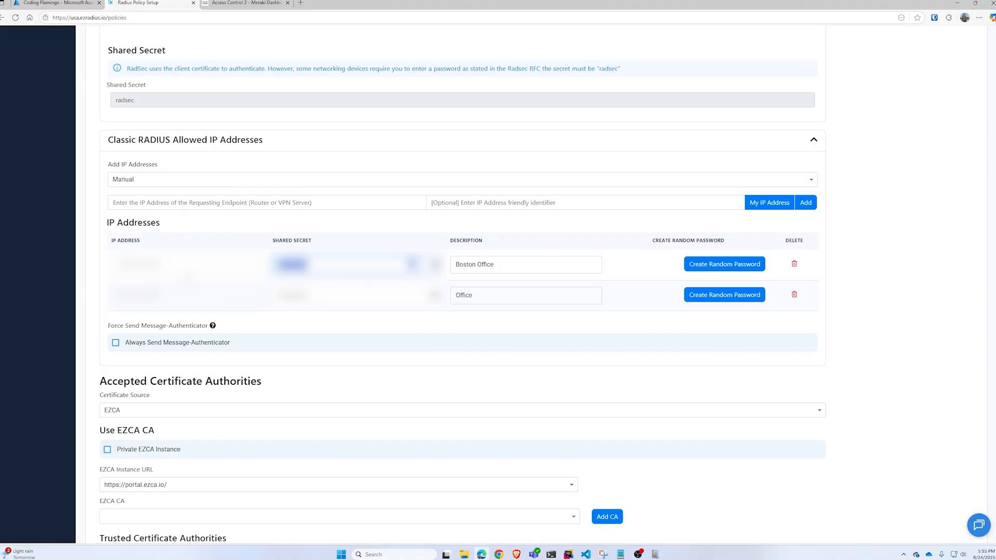
{"action": "left_click", "coordinate": [225, 3]}
{"action": "left_click", "coordinate": [373, 291]}
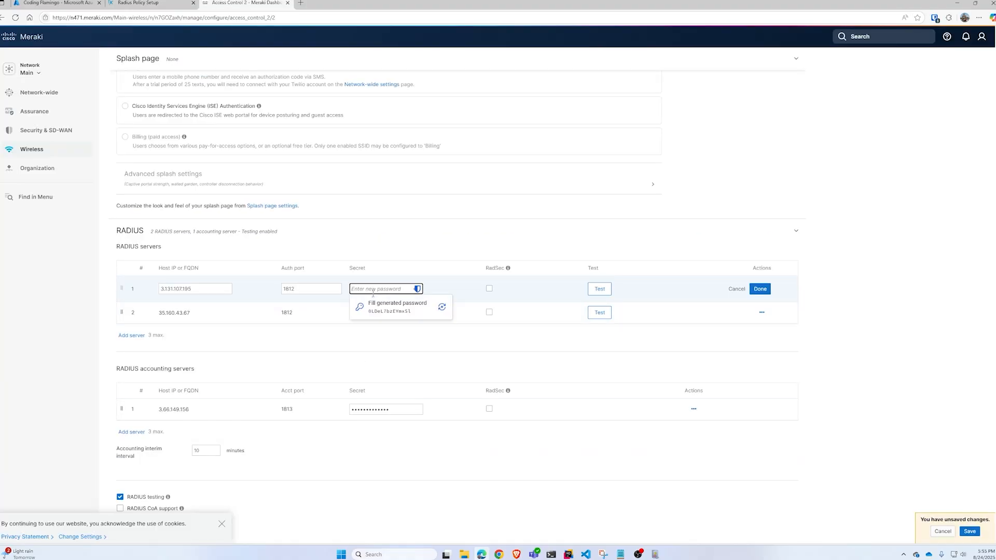
- Paste the secret into RADIUS server 1 and run a connectivity test with test credentials, which fails authentication
{"action": "key", "text": "ctrl+v"}
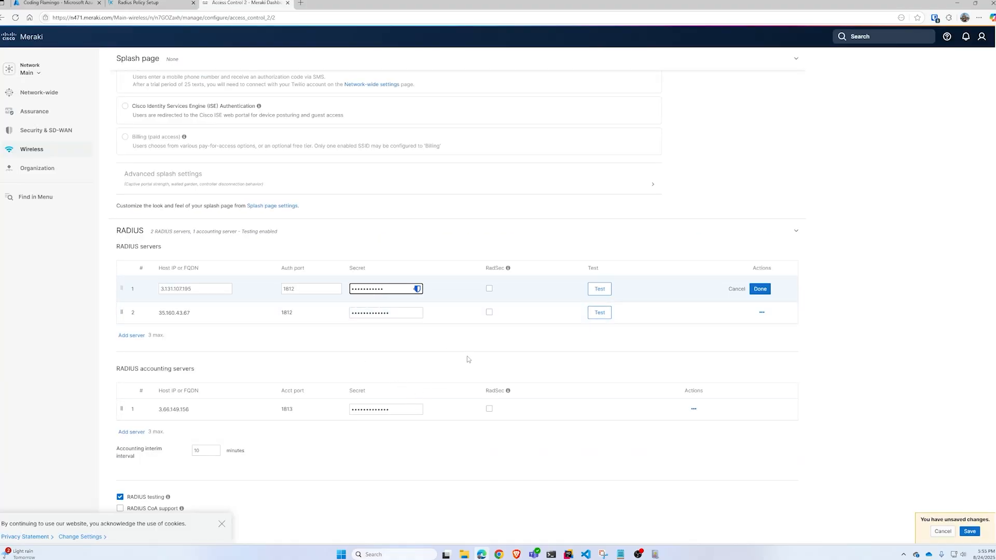
{"action": "left_click", "coordinate": [600, 291]}
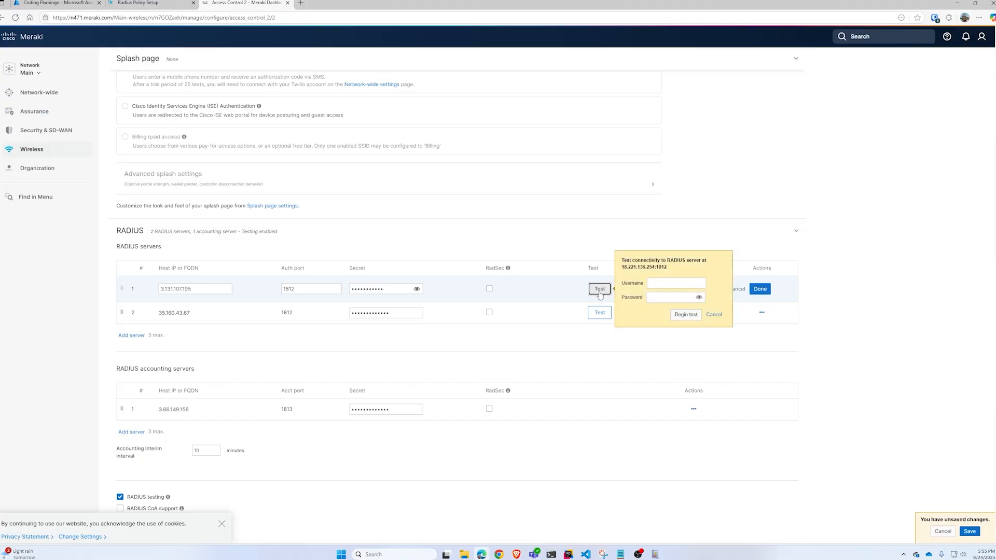
{"action": "left_click", "coordinate": [666, 283]}
{"action": "type", "text": "test"}
{"action": "left_click", "coordinate": [665, 297]}
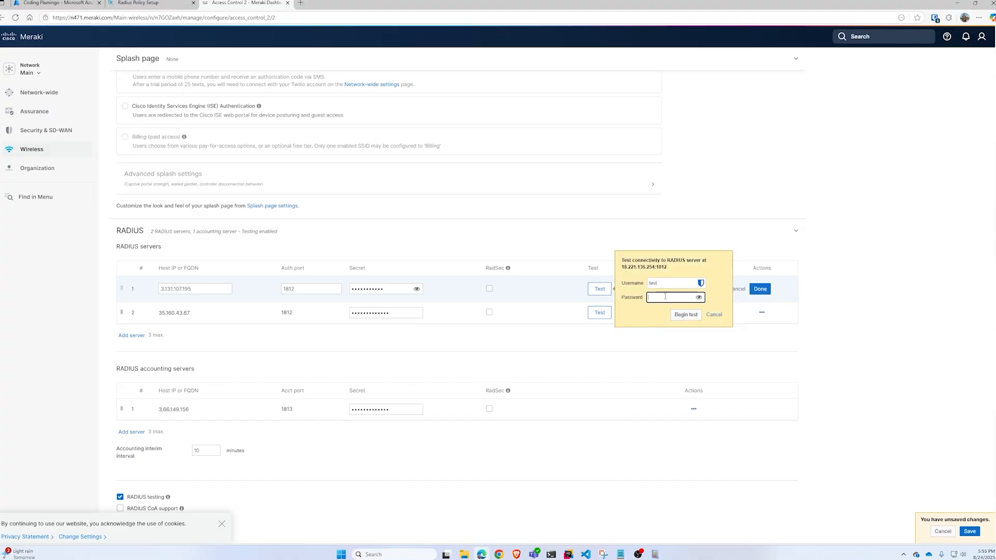
{"action": "type", "text": "test"}
{"action": "left_click", "coordinate": [686, 315]}
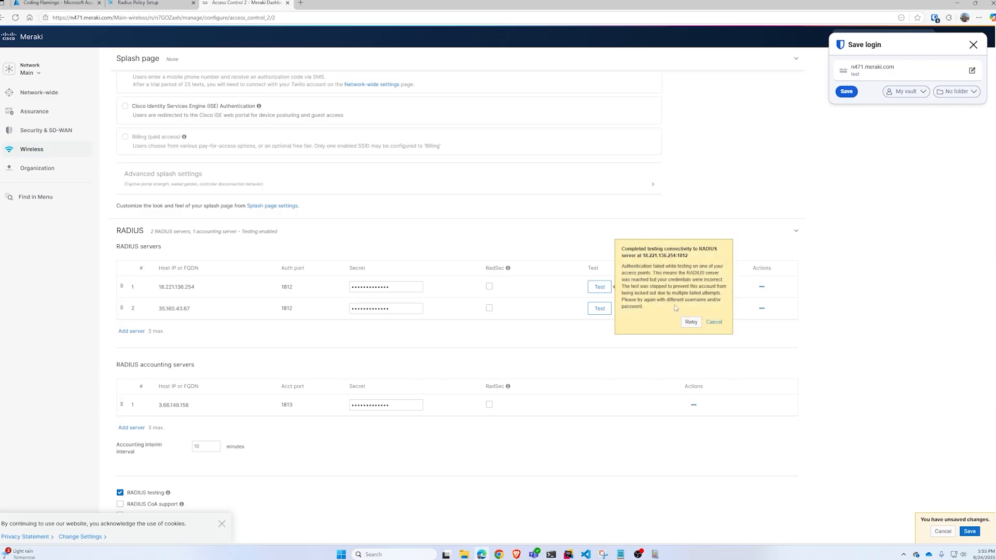
{"action": "left_click_drag", "start_coordinate": [658, 267], "coordinate": [698, 274]}
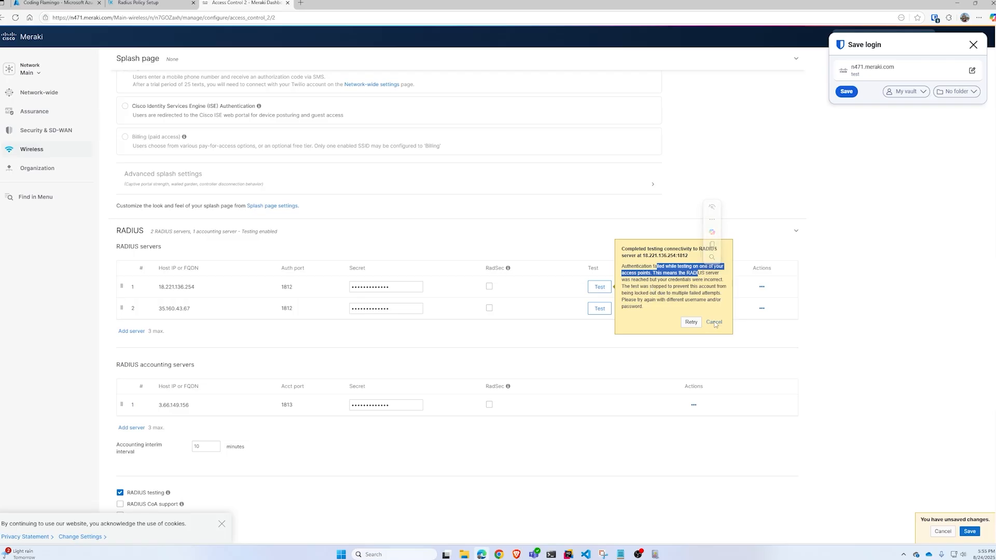
{"action": "left_click", "coordinate": [715, 323]}
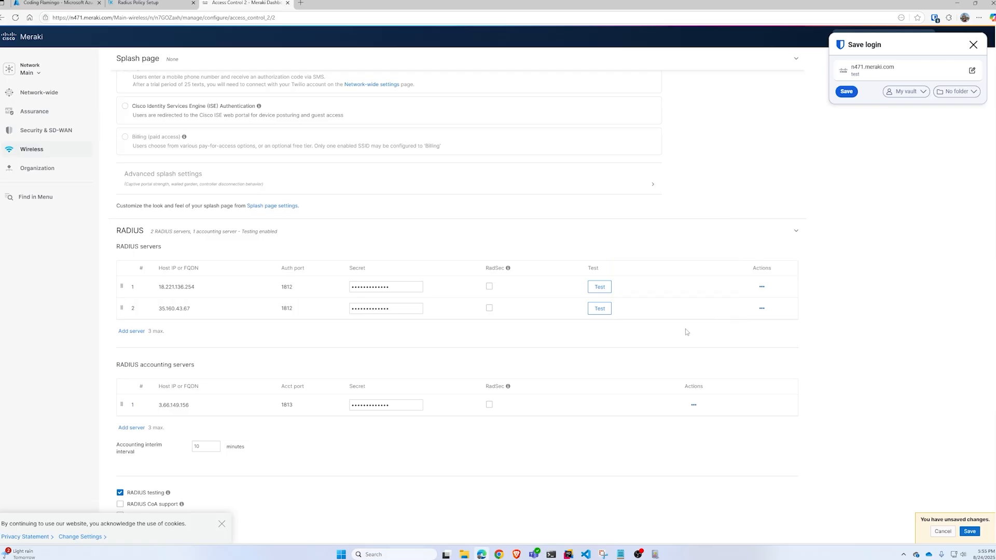
- Expand the advanced RADIUS settings and review the server timeout of 10
{"action": "scroll", "coordinate": [593, 327], "scroll_direction": "down", "scroll_amount": 3}
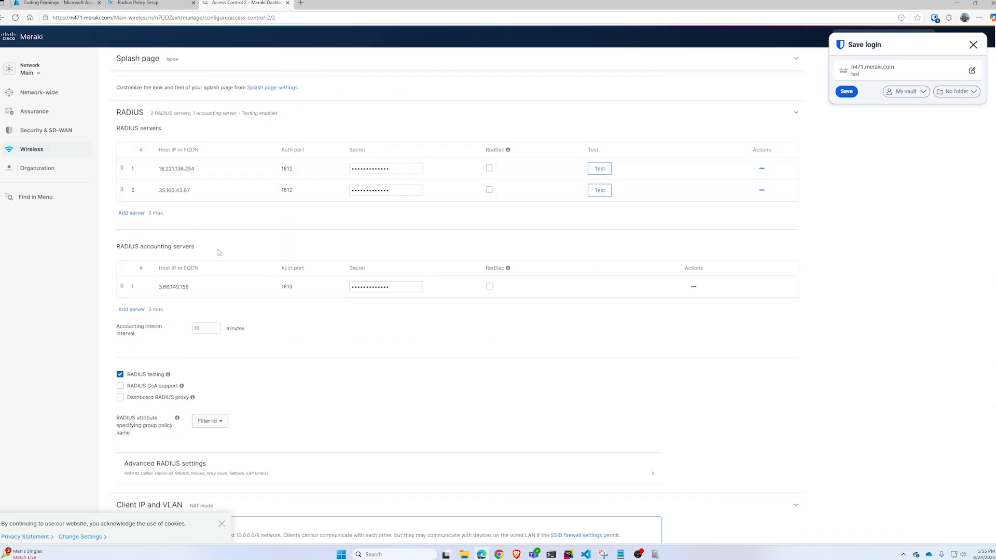
{"action": "scroll", "coordinate": [233, 306], "scroll_direction": "down", "scroll_amount": 1}
{"action": "scroll", "coordinate": [233, 306], "scroll_direction": "down", "scroll_amount": 2}
{"action": "mouse_move", "coordinate": [168, 260]}
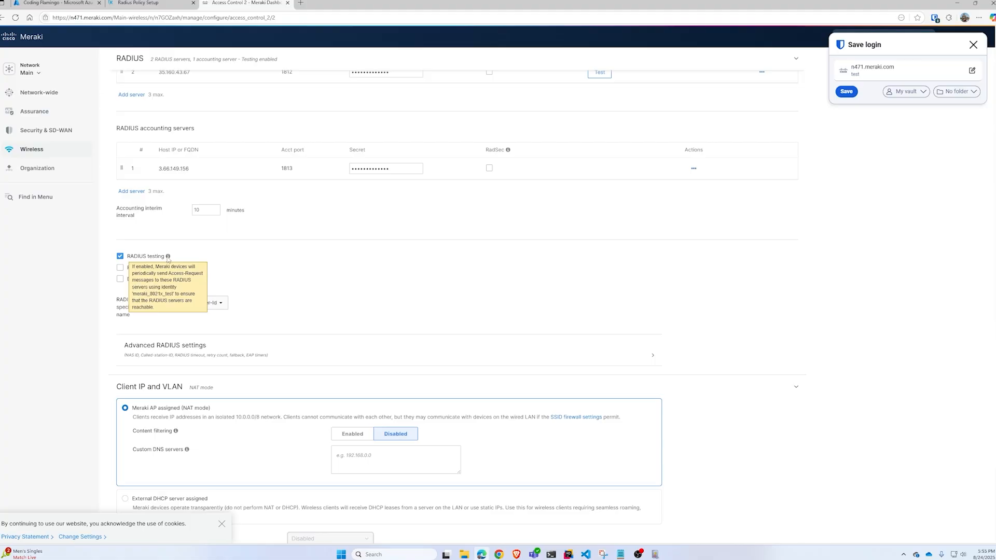
{"action": "scroll", "coordinate": [177, 321], "scroll_direction": "down", "scroll_amount": 5}
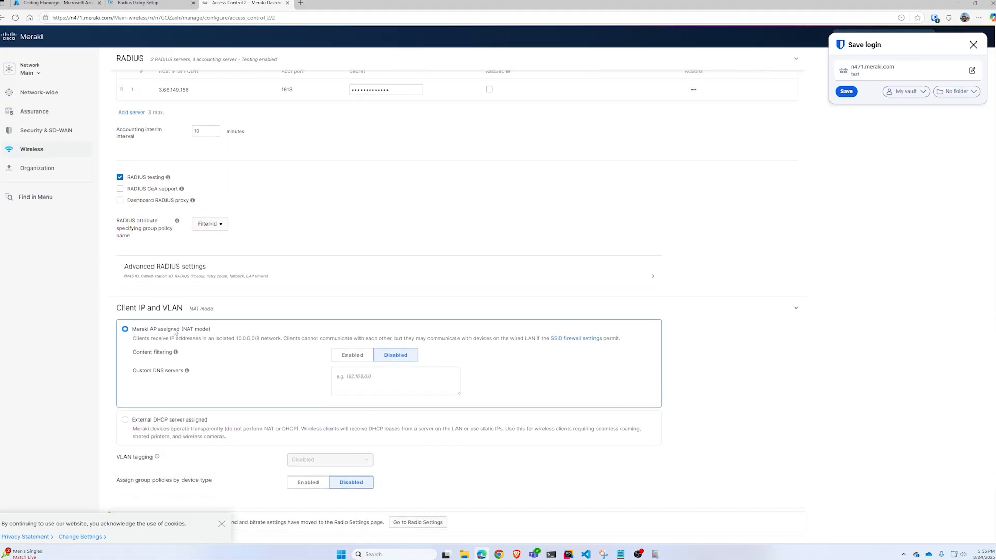
{"action": "scroll", "coordinate": [188, 332], "scroll_direction": "up", "scroll_amount": 2}
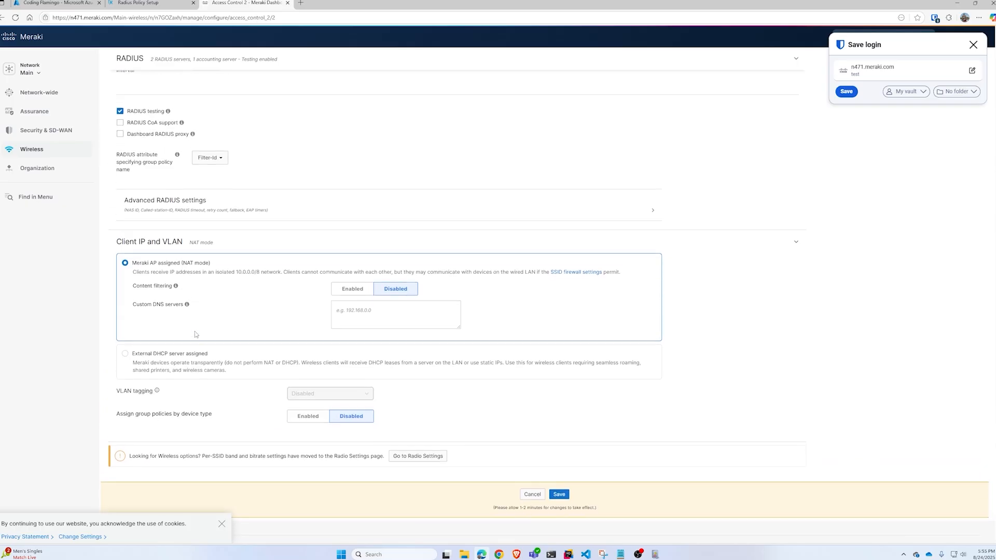
{"action": "left_click", "coordinate": [316, 209]}
{"action": "scroll", "coordinate": [262, 288], "scroll_direction": "down", "scroll_amount": 3}
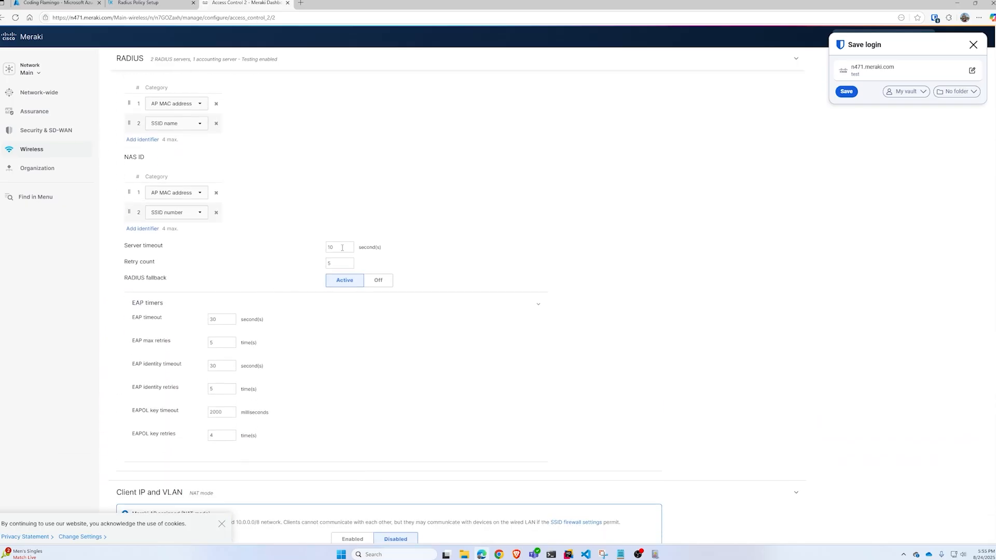
{"action": "double_click", "coordinate": [342, 248]}
- Save the Entra ID Wifi access control changes
{"action": "scroll", "coordinate": [311, 273], "scroll_direction": "down", "scroll_amount": 1}
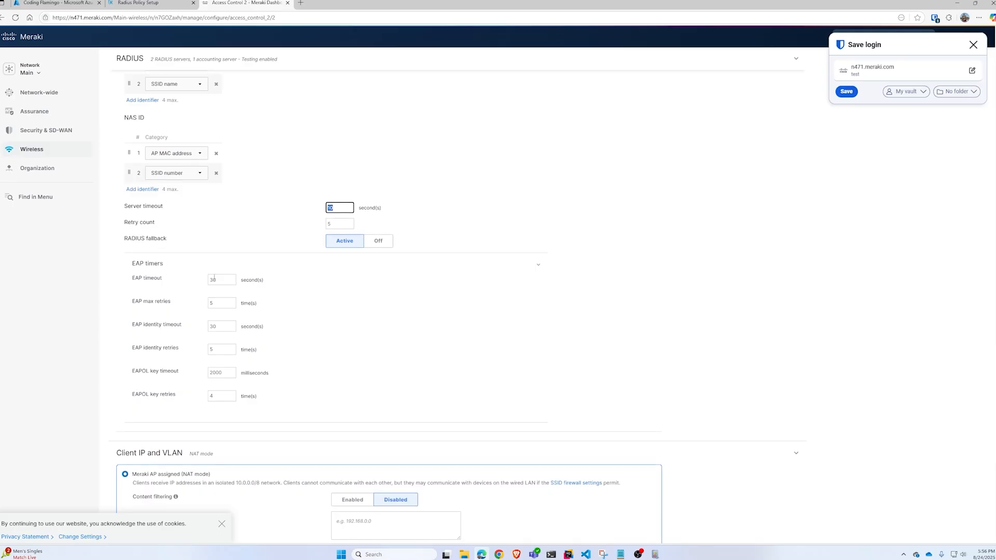
{"action": "scroll", "coordinate": [216, 262], "scroll_direction": "down", "scroll_amount": 2}
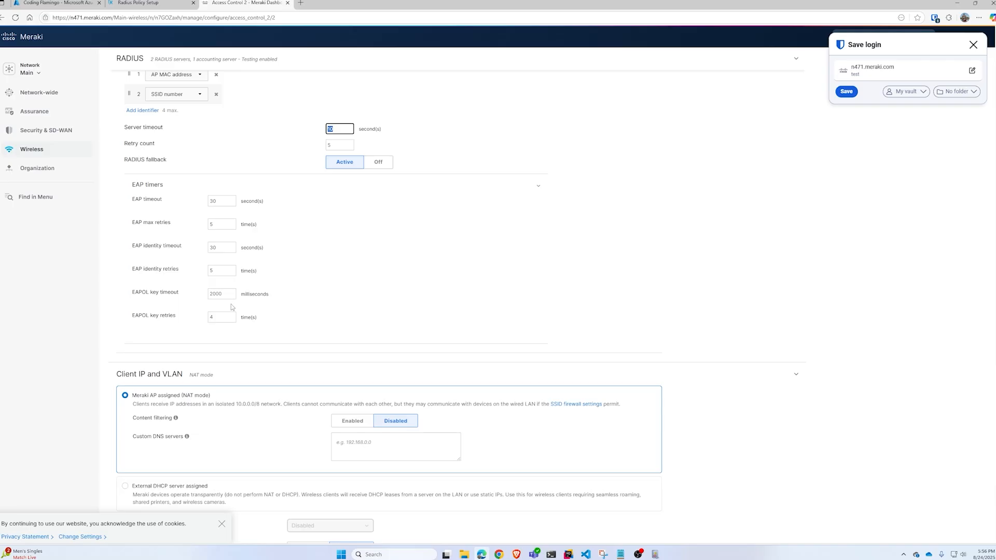
{"action": "scroll", "coordinate": [332, 419], "scroll_direction": "down", "scroll_amount": 3}
{"action": "left_click", "coordinate": [563, 470]}
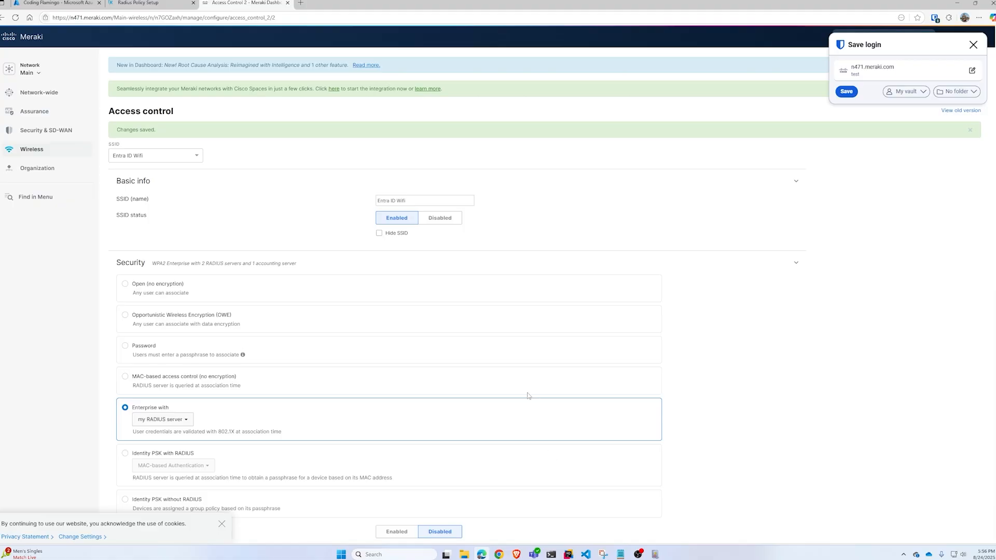
- Dismiss the save-login popup and start connecting to Entra ID Wifi from quick settings
{"action": "left_click", "coordinate": [973, 44]}
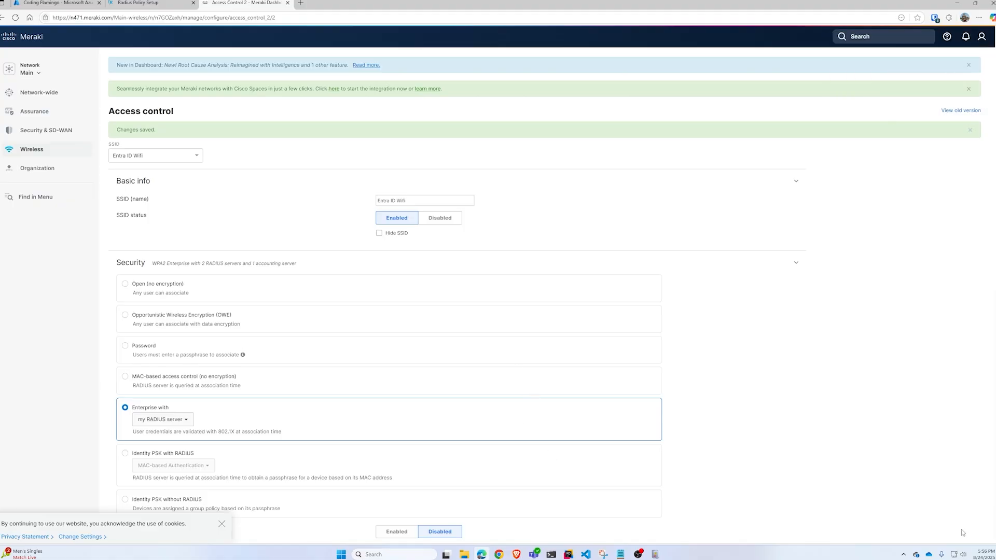
{"action": "left_click", "coordinate": [955, 555]}
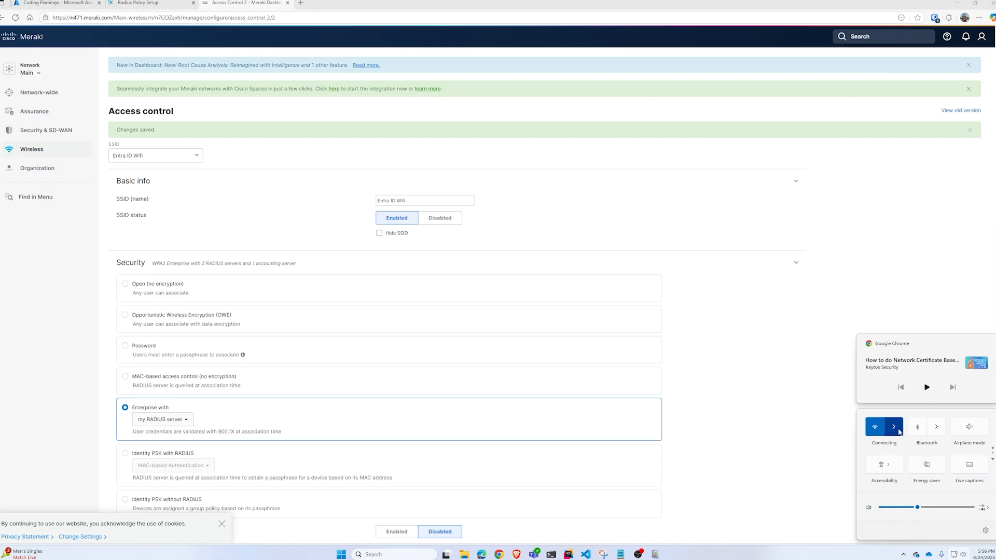
{"action": "left_click", "coordinate": [898, 429]}
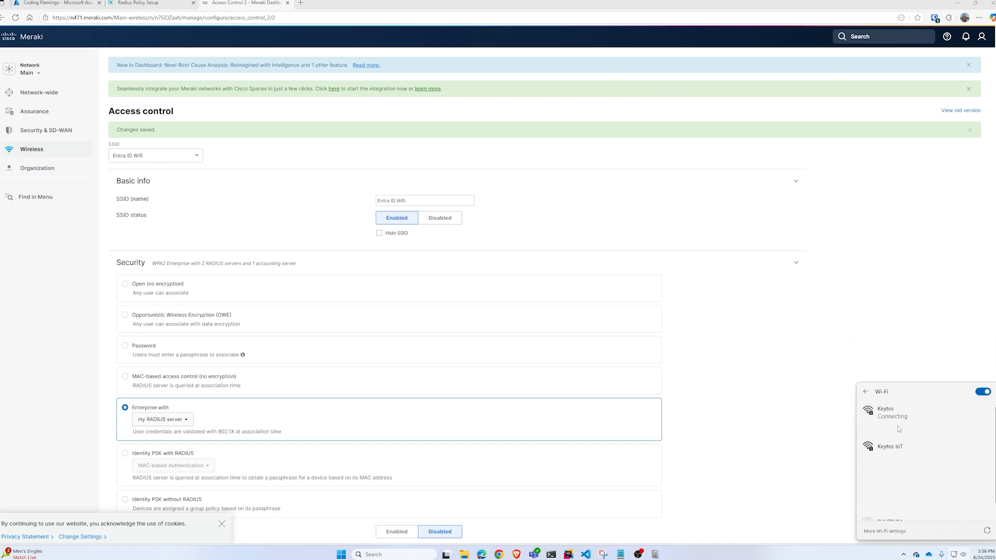
{"action": "left_click", "coordinate": [954, 554]}
{"action": "left_click", "coordinate": [954, 555]}
{"action": "left_click", "coordinate": [898, 429]}
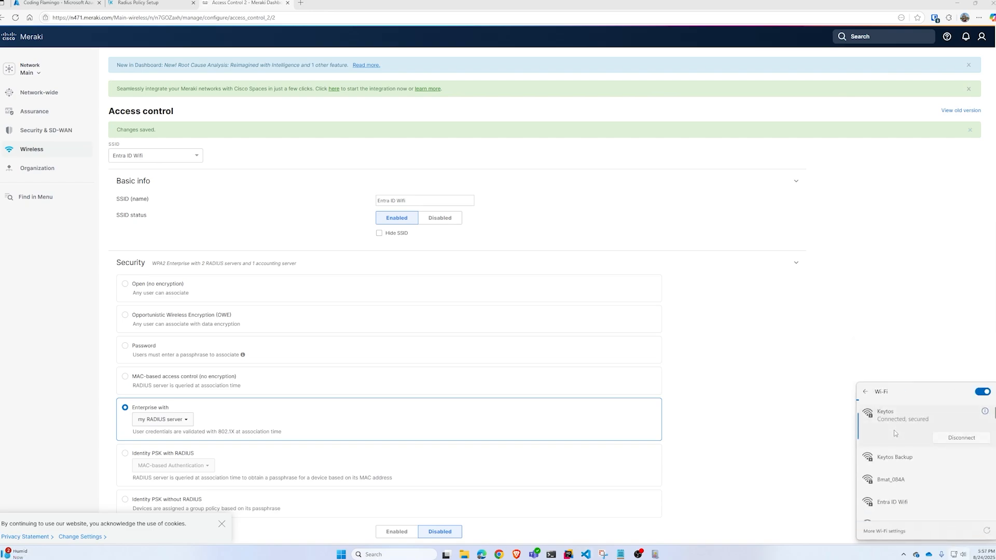
{"action": "scroll", "coordinate": [905, 447], "scroll_direction": "down", "scroll_amount": 1}
{"action": "left_click", "coordinate": [905, 454]}
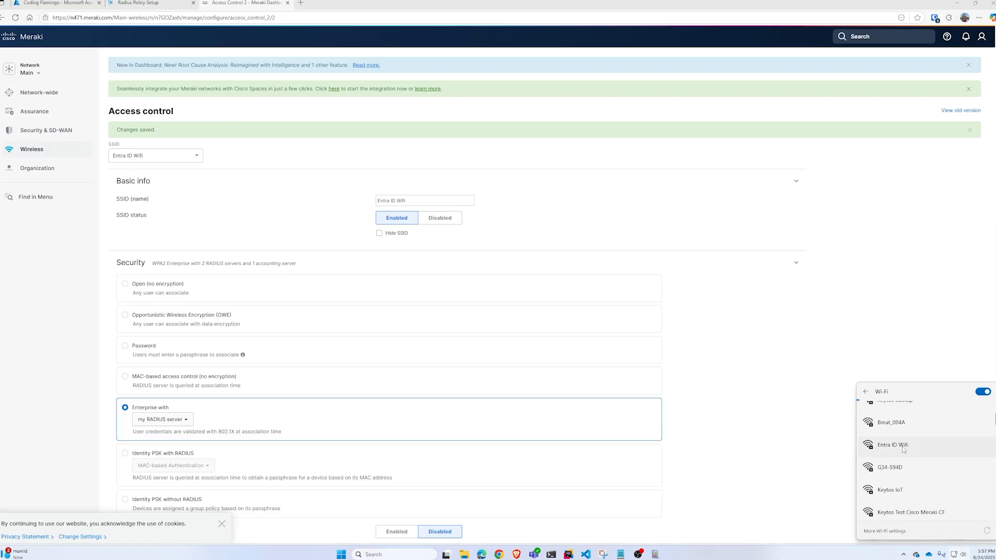
{"action": "left_click", "coordinate": [965, 461]}
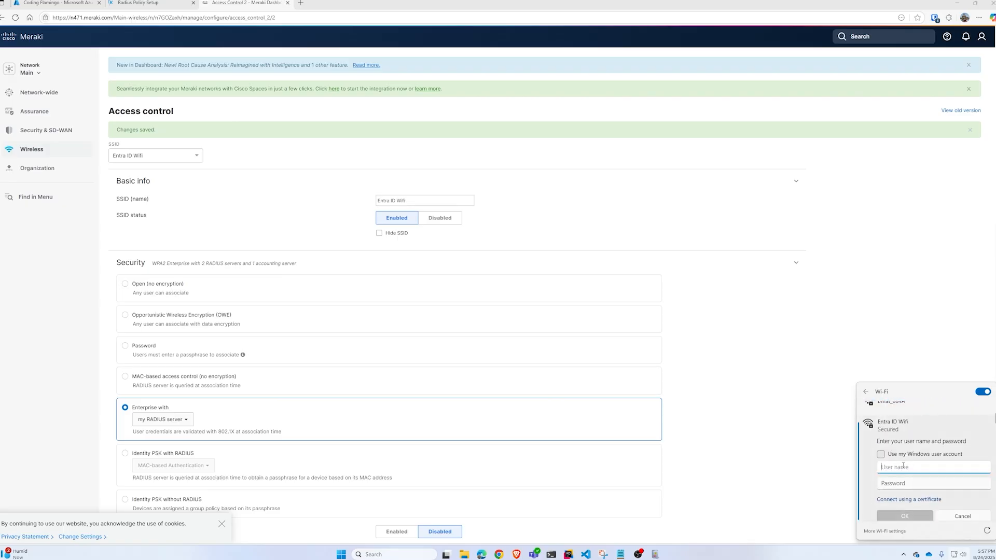
- Sign in with the Entra account's username and password and accept the certificate prompt
{"action": "key", "text": "Tab"}
{"action": "key", "text": "ctrl+v"}
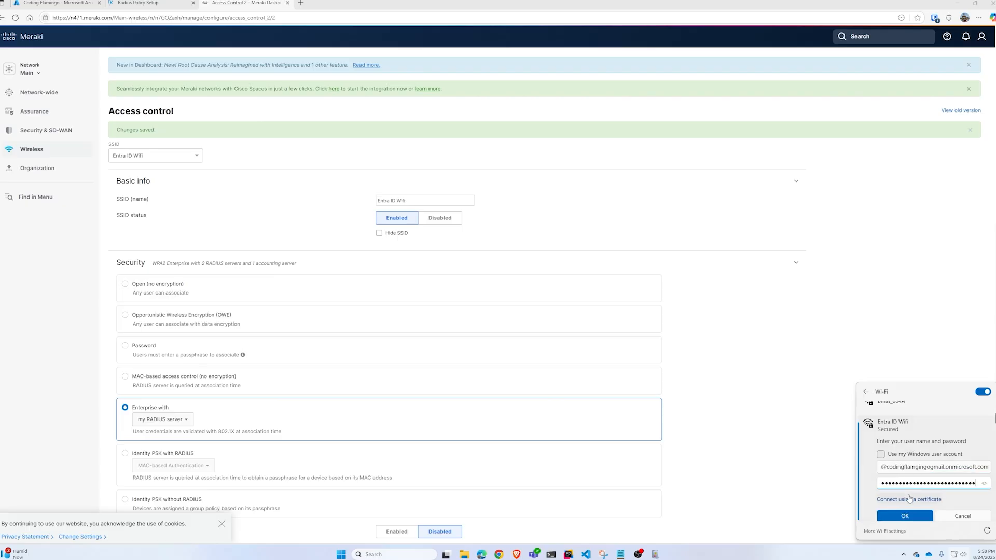
{"action": "key", "text": "Return"}
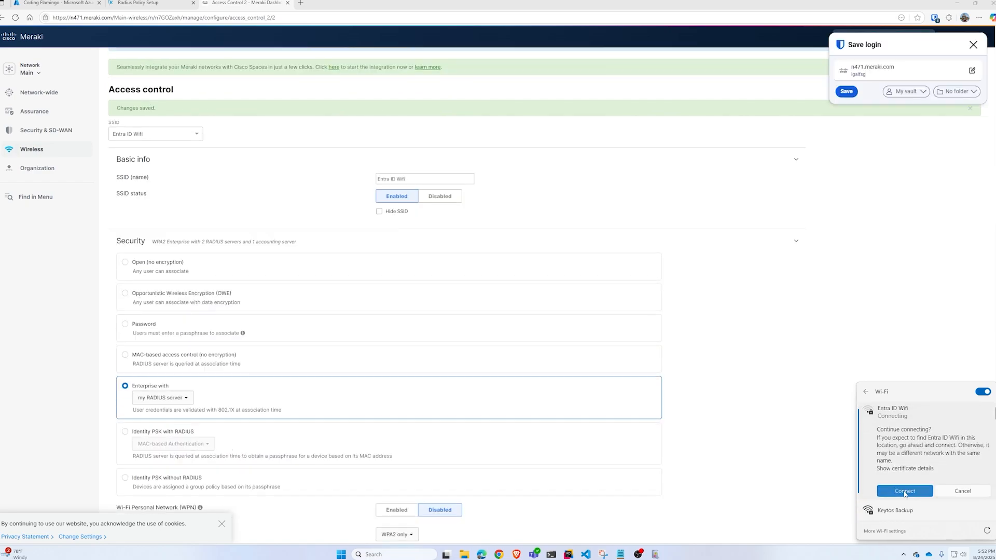
{"action": "left_click", "coordinate": [904, 491]}
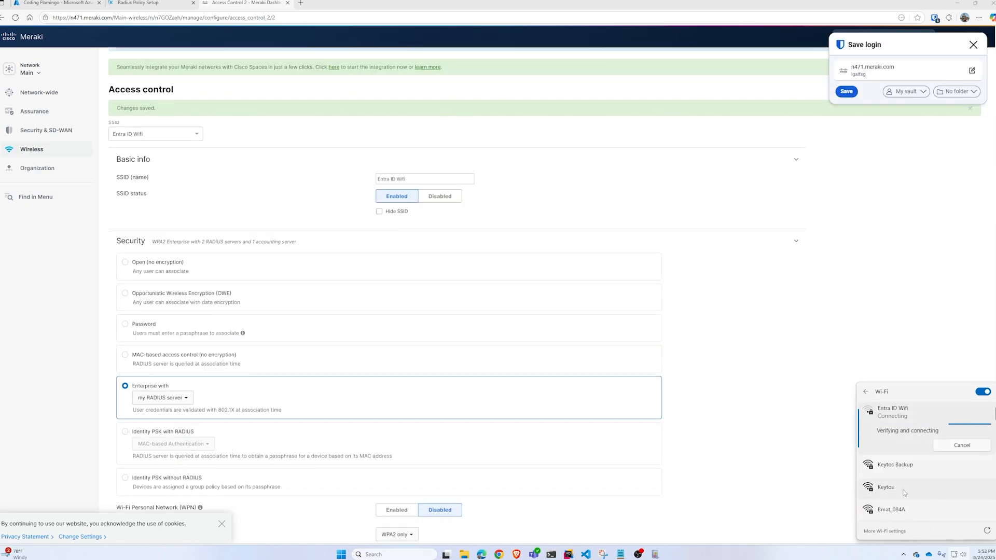